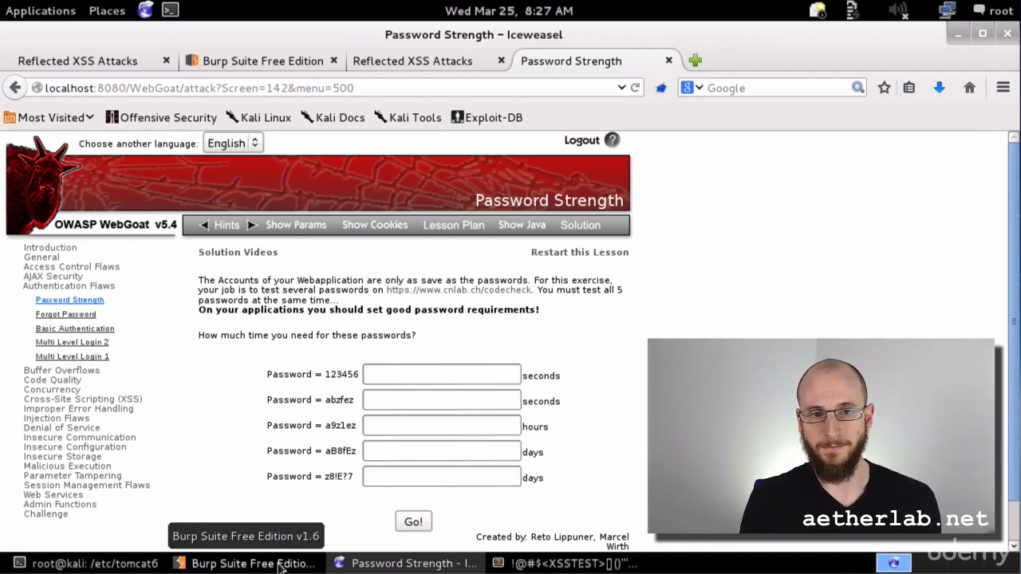
# Bring the Burp Suite window with the Spider Control tab in front of Iceweasel.
pyautogui.click(279, 564)
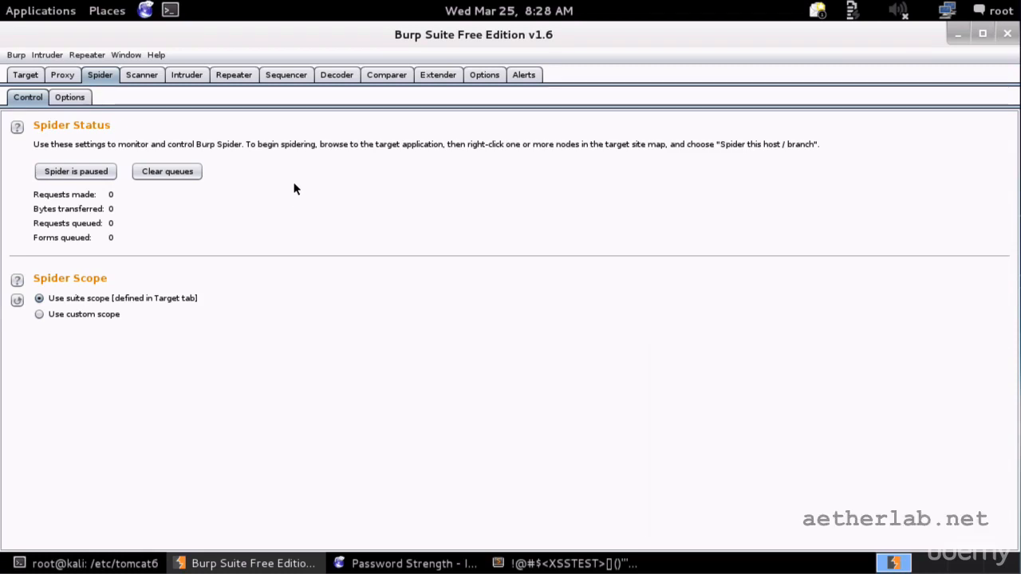
# Review the Spider Options Crawler Settings and the Form Submission field-value rules.
pyautogui.click(70, 96)
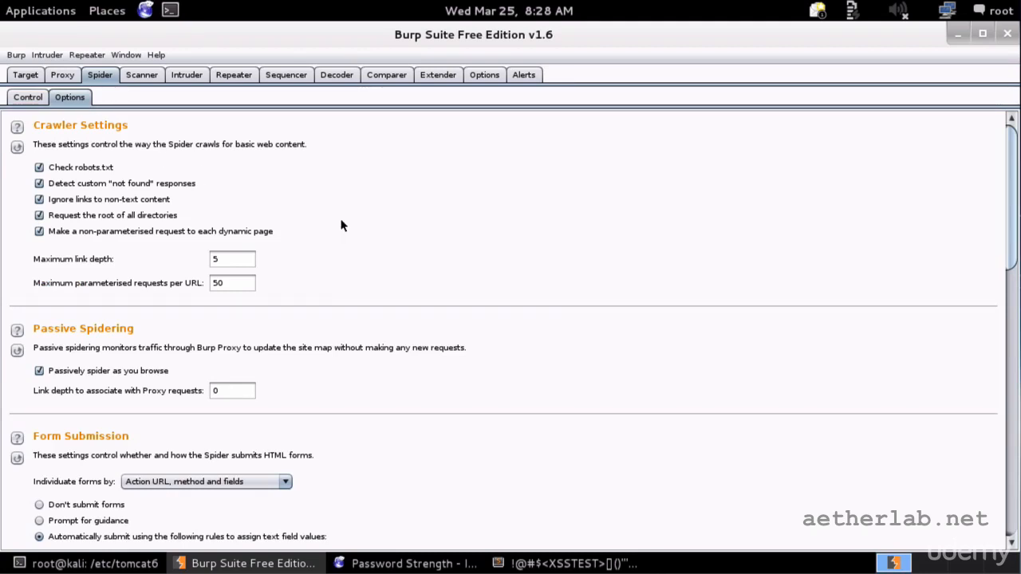
pyautogui.scroll(-3, 340, 226)
pyautogui.scroll(3, 341, 226)
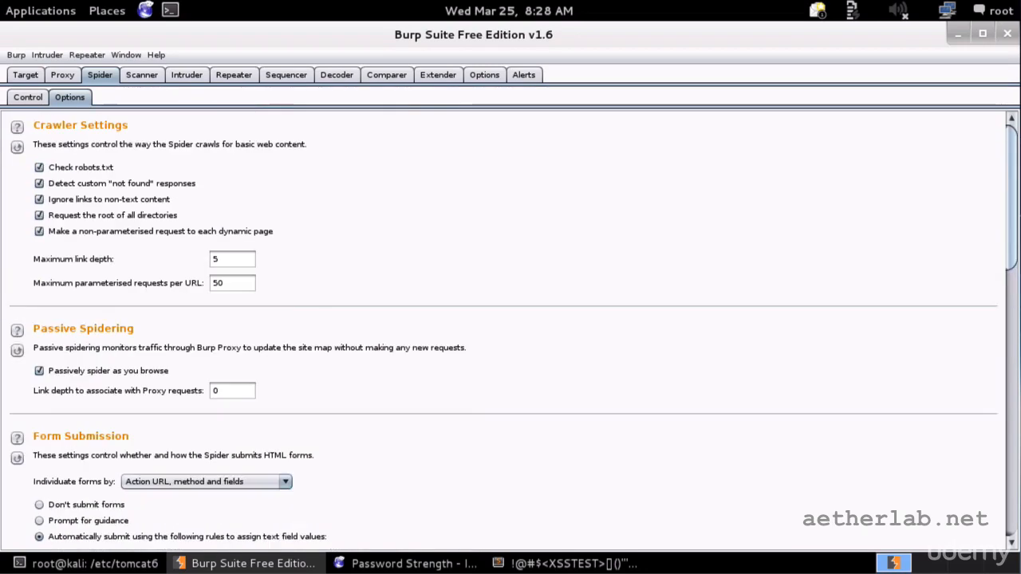
pyautogui.scroll(-3, 348, 226)
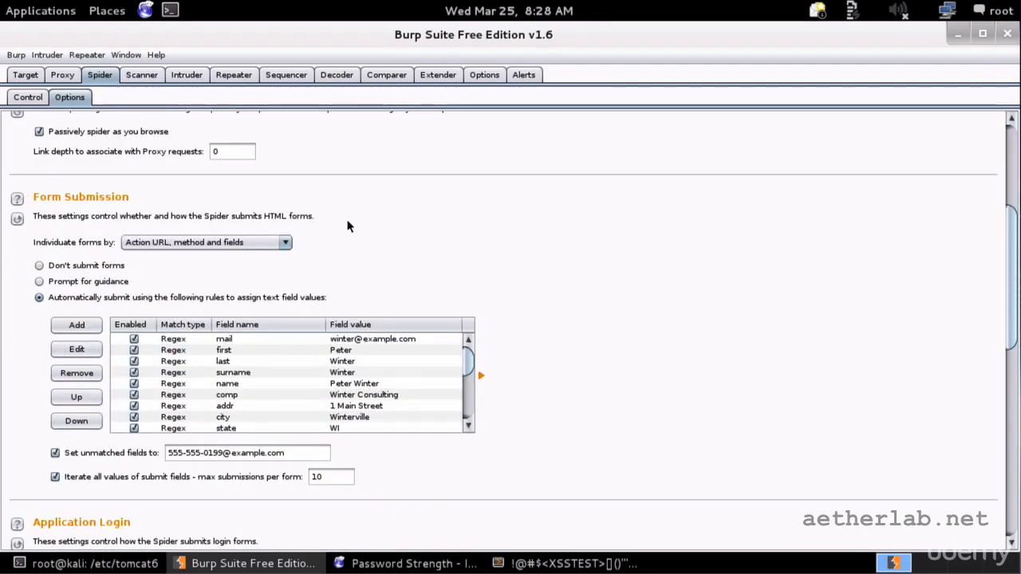
pyautogui.scroll(-1, 349, 225)
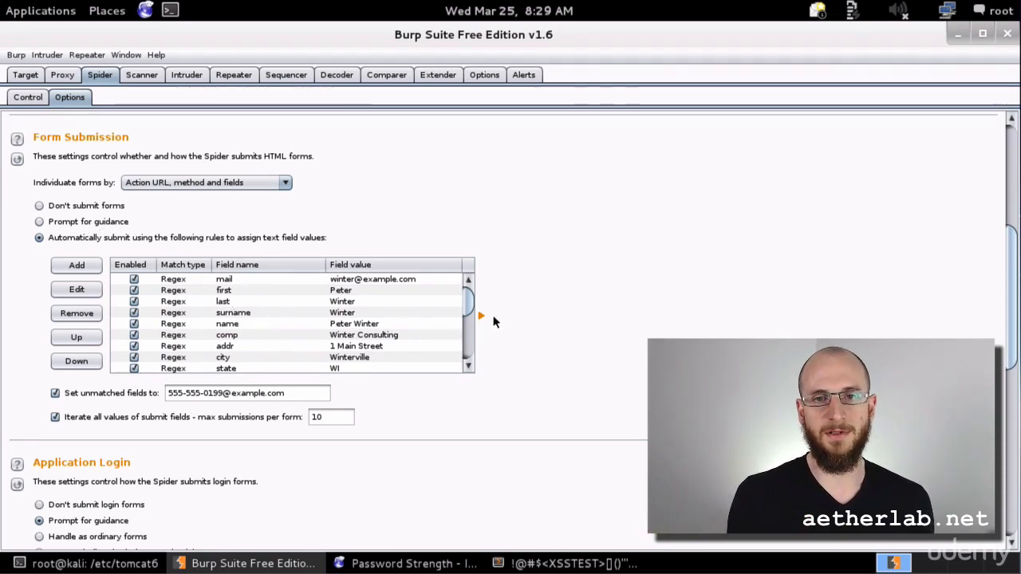
pyautogui.scroll(-3, 474, 311)
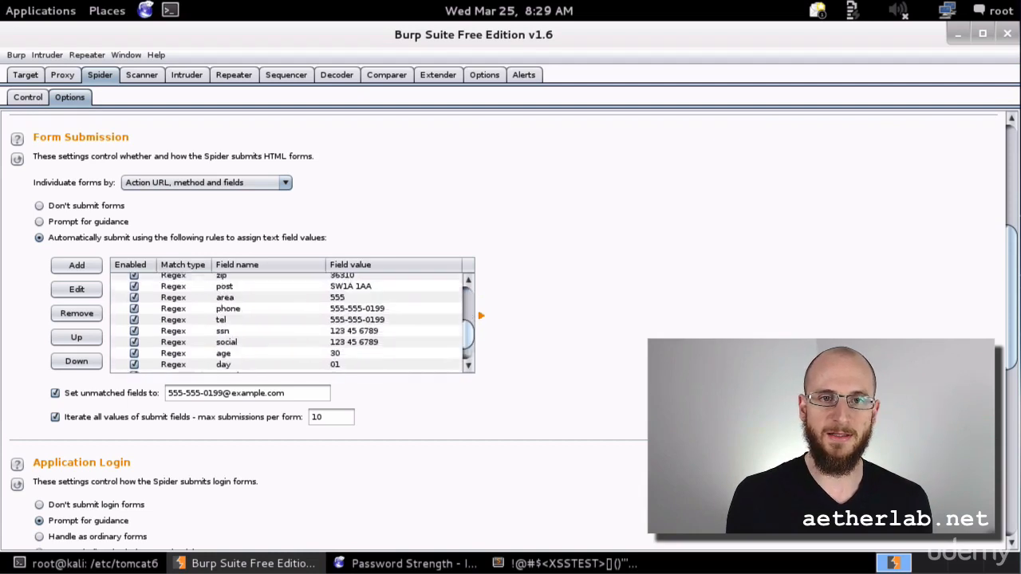
pyautogui.scroll(1, 467, 359)
pyautogui.scroll(-2, 468, 359)
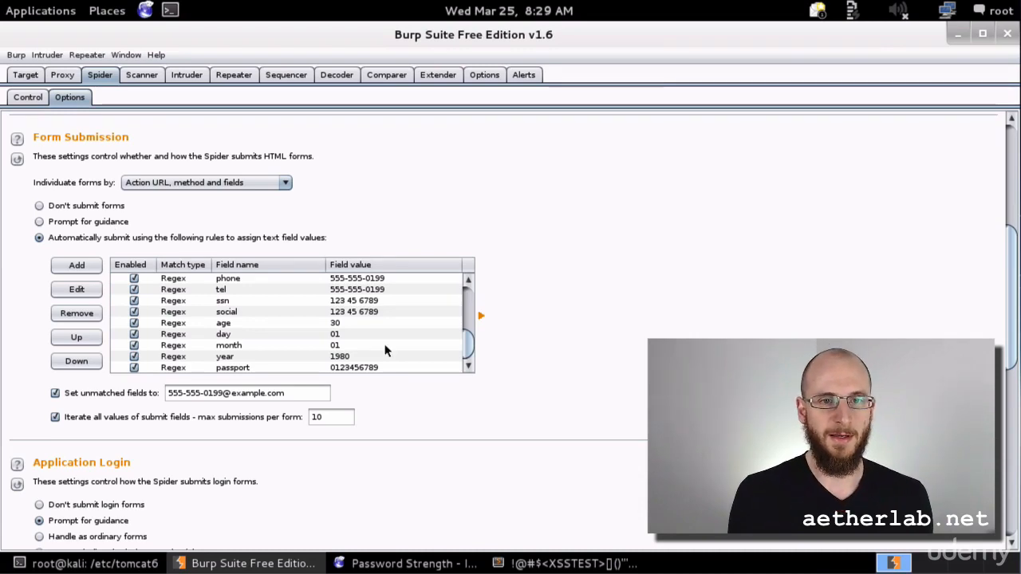
# Look over Application Login, Spider Engine and Request Headers, then return to Spider Control.
pyautogui.scroll(3, 388, 348)
pyautogui.scroll(-3, 511, 319)
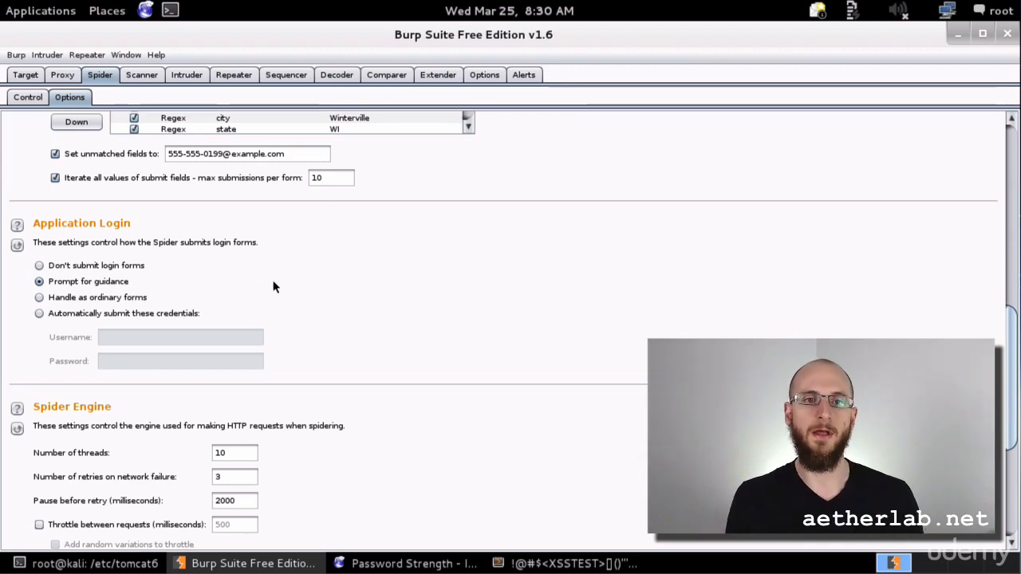
pyautogui.scroll(-6, 319, 287)
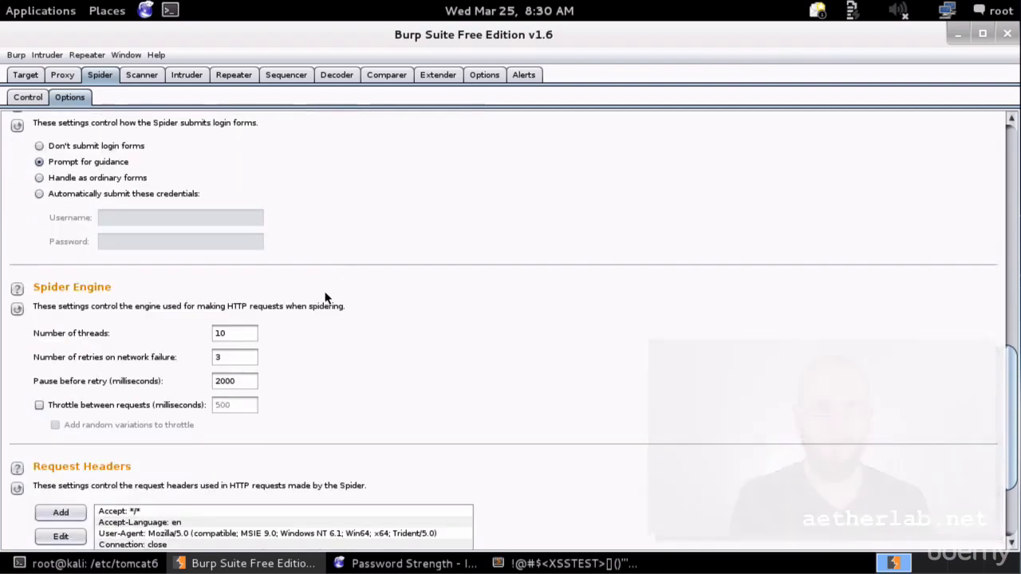
pyautogui.scroll(1, 236, 223)
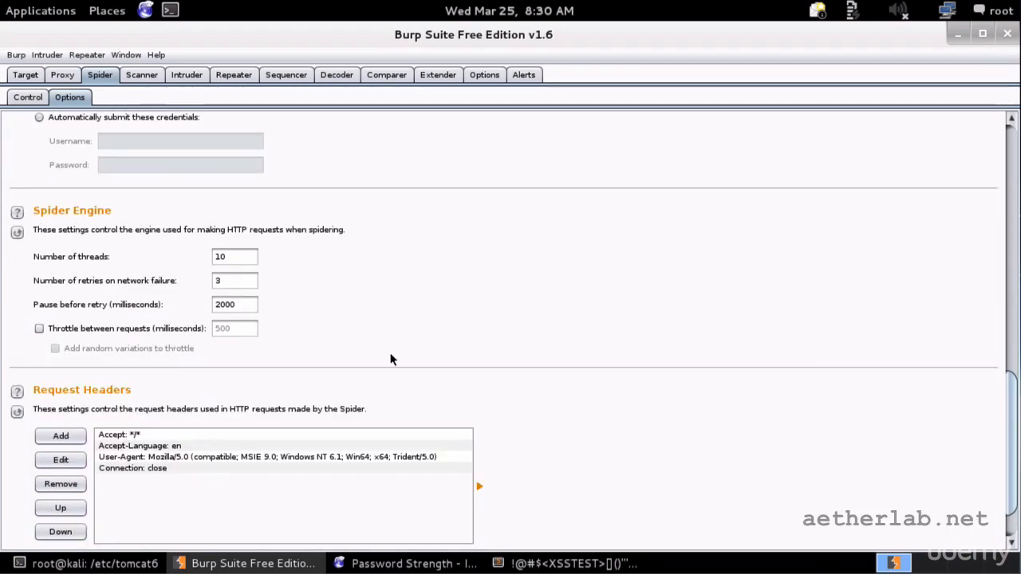
pyautogui.scroll(-1, 390, 358)
pyautogui.scroll(10, 427, 356)
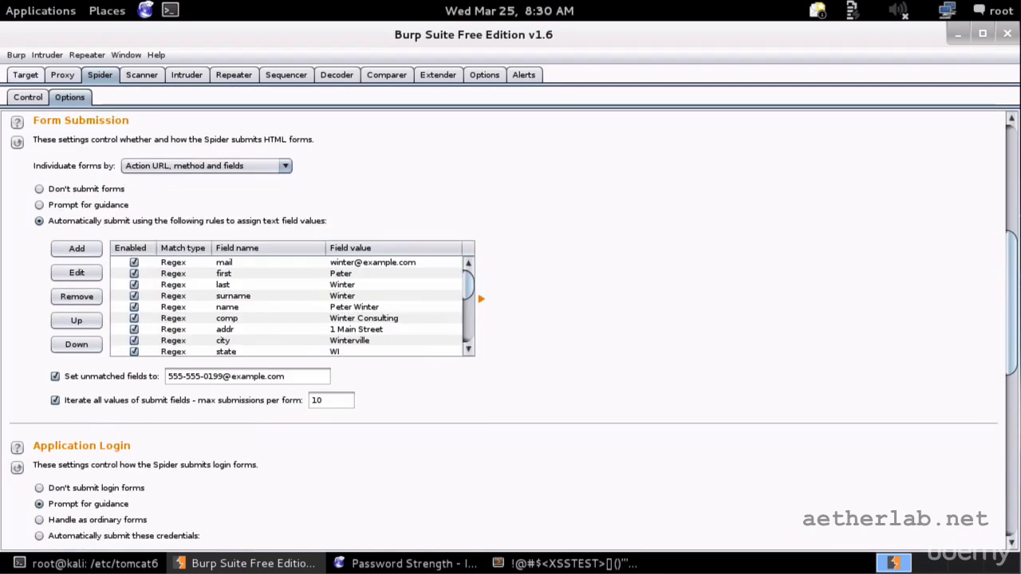
pyautogui.click(28, 96)
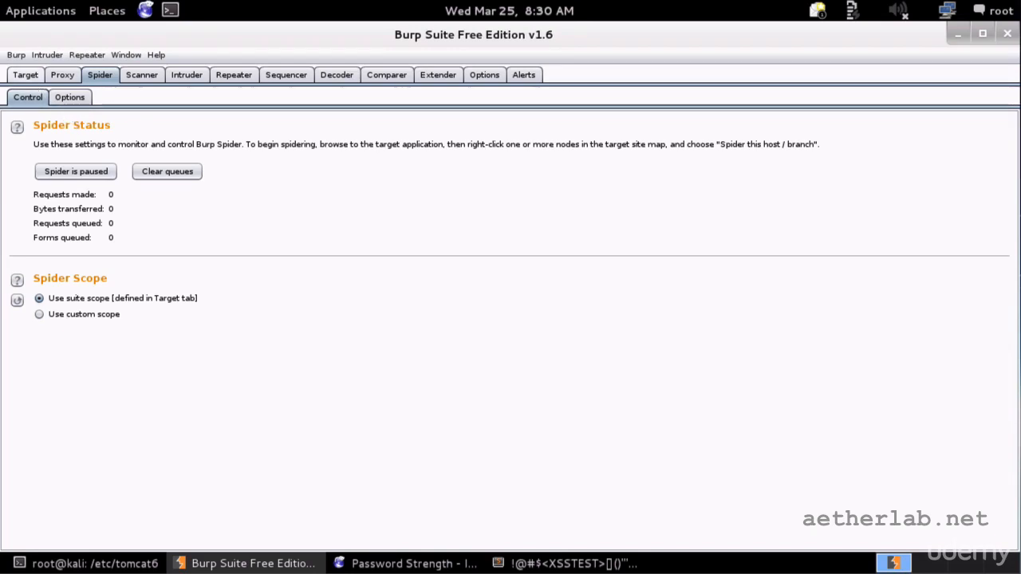
pyautogui.click(25, 74)
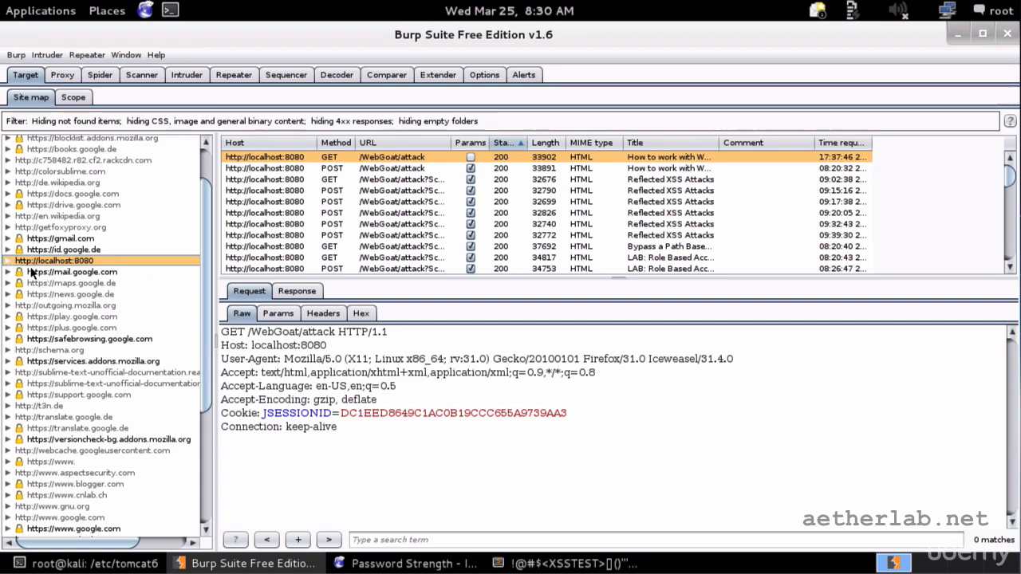
pyautogui.scroll(-6, 190, 414)
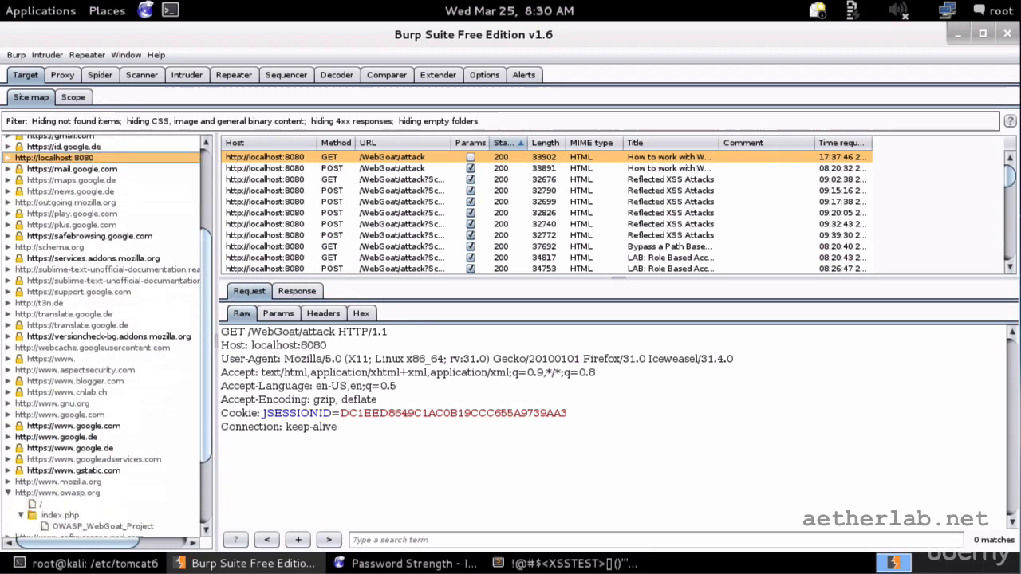
pyautogui.scroll(7, 189, 414)
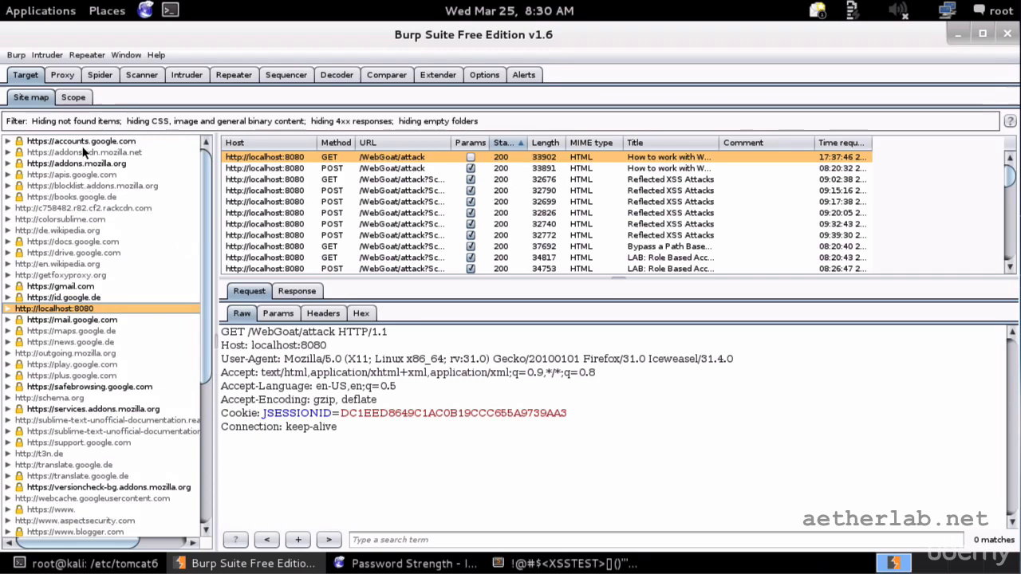
pyautogui.scroll(-7, 200, 479)
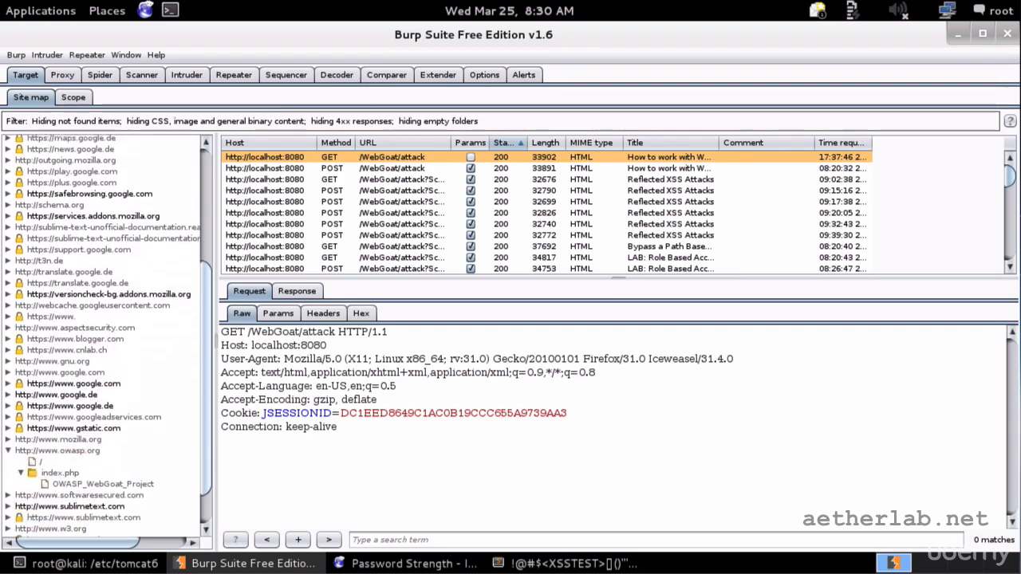
pyautogui.click(9, 409)
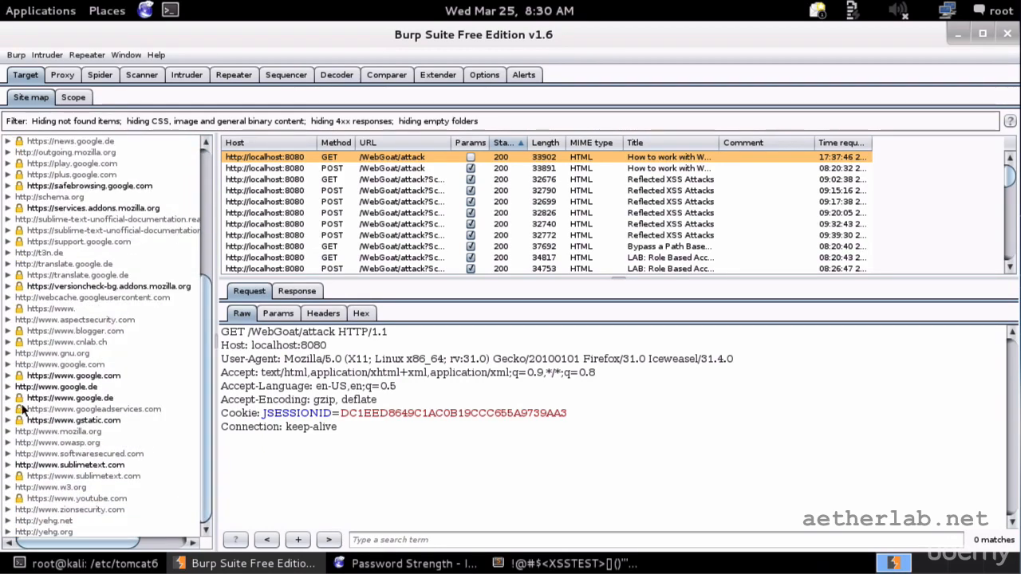
pyautogui.scroll(6, 207, 271)
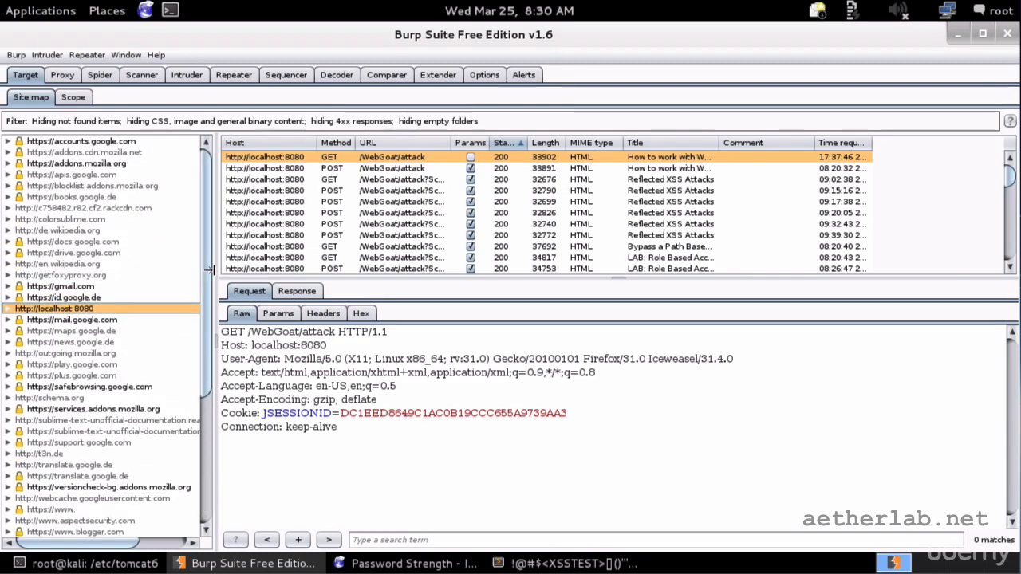
pyautogui.click(94, 275)
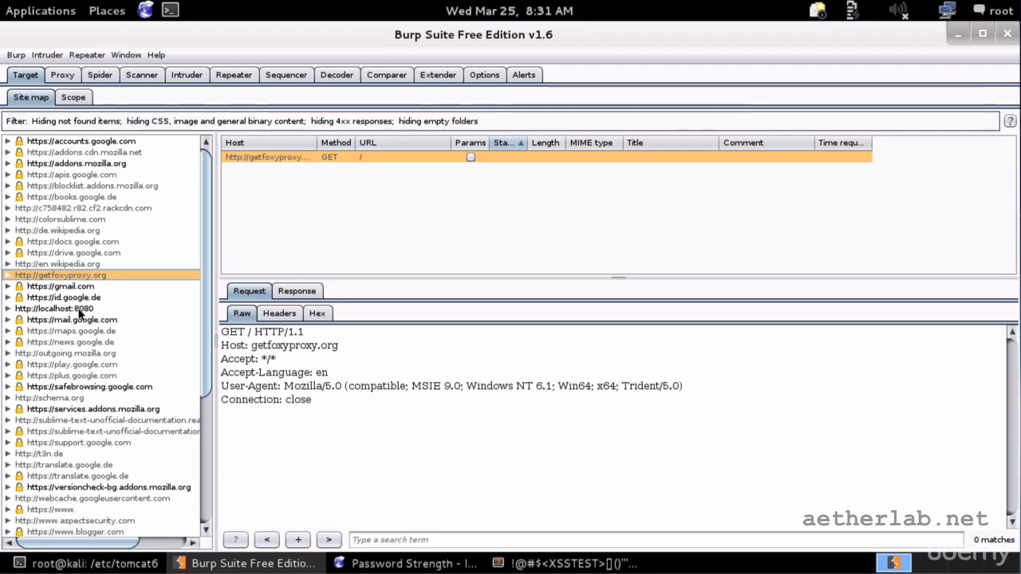
pyautogui.click(17, 311)
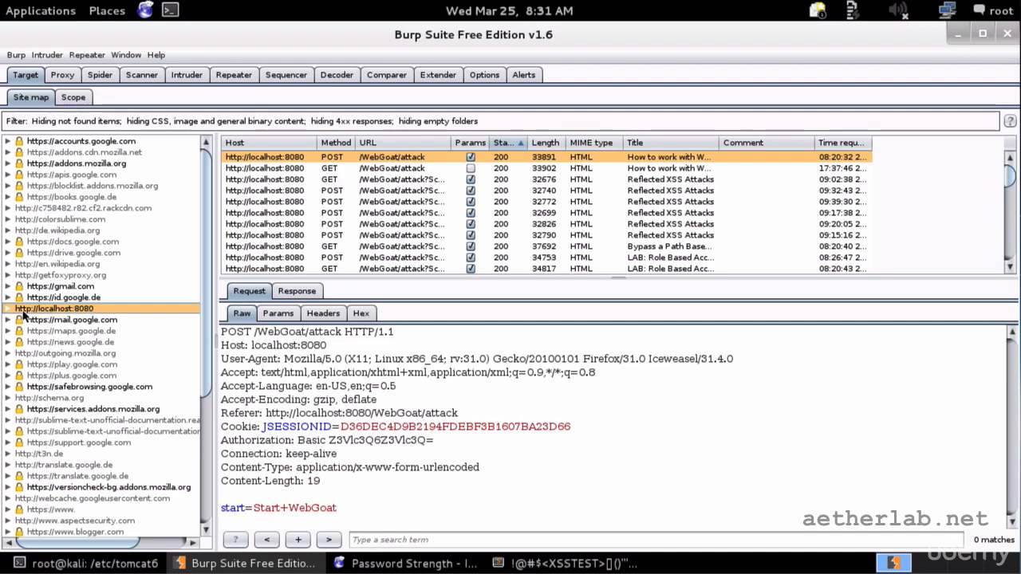
# Expand localhost:8080 > WebGoat > attack in the site map tree to list its requests.
pyautogui.click(9, 310)
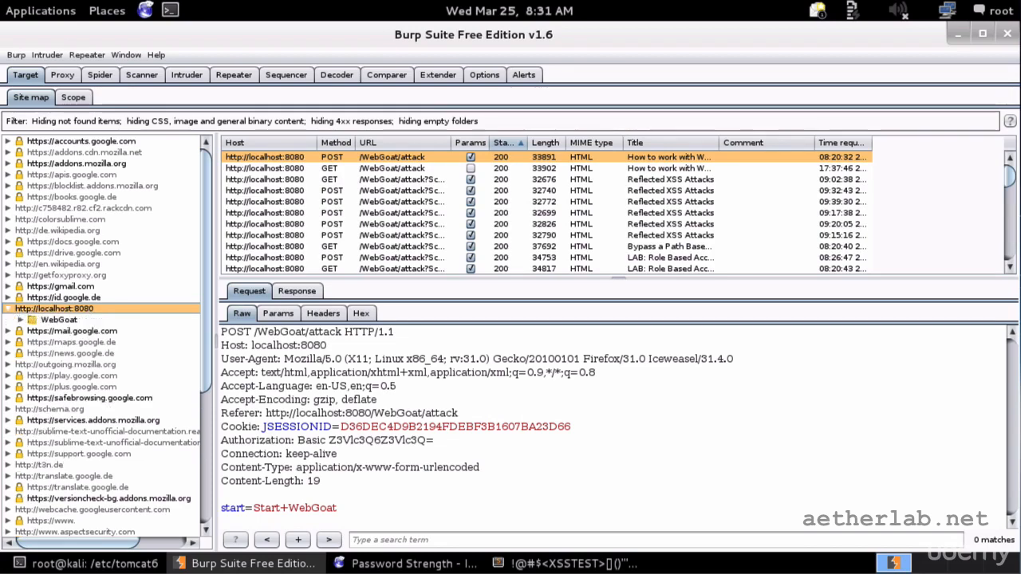
pyautogui.click(21, 320)
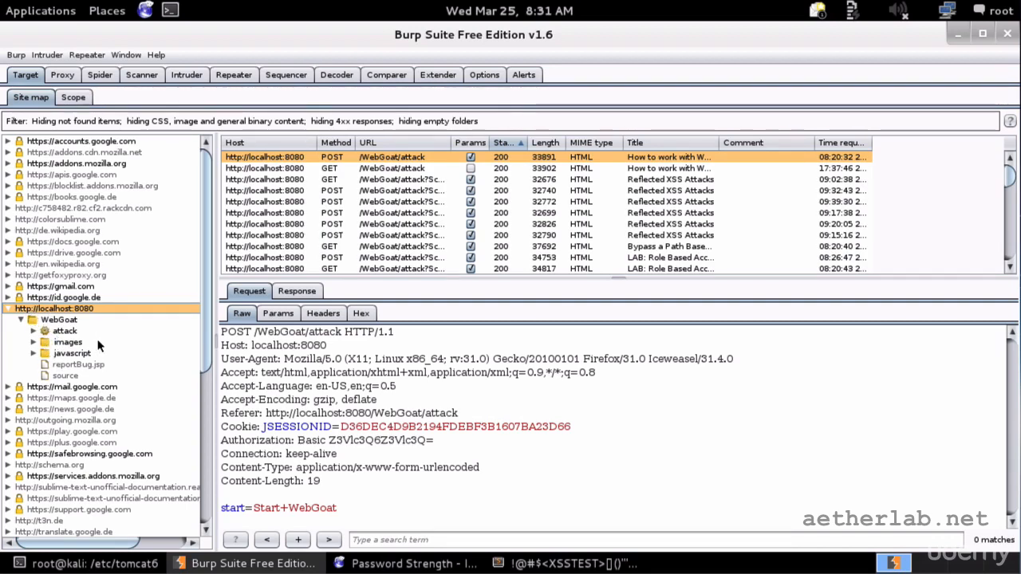
pyautogui.click(62, 320)
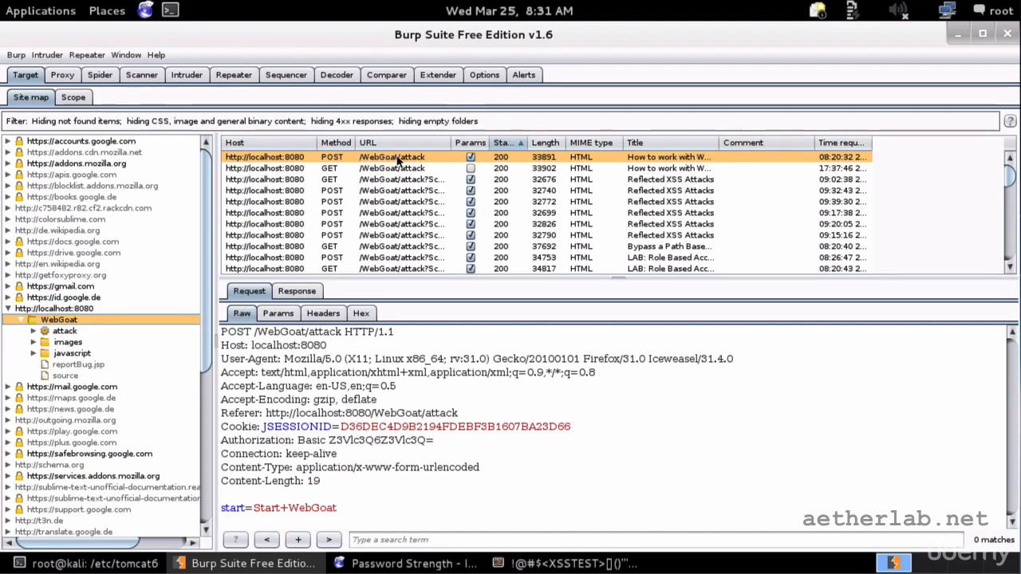
pyautogui.click(34, 334)
pyautogui.scroll(-2, 114, 299)
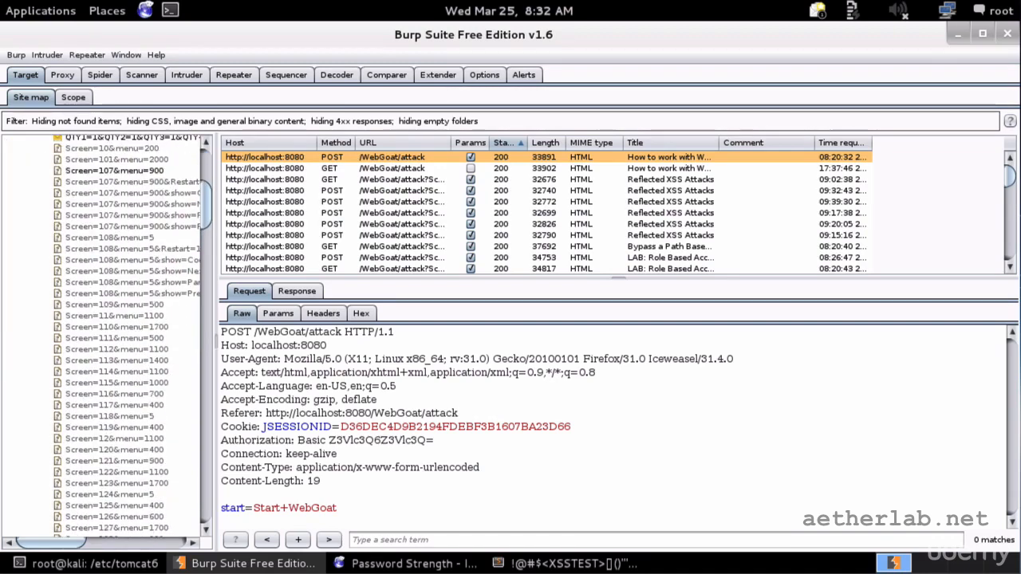
pyautogui.scroll(5, 114, 222)
pyautogui.scroll(-1, 114, 221)
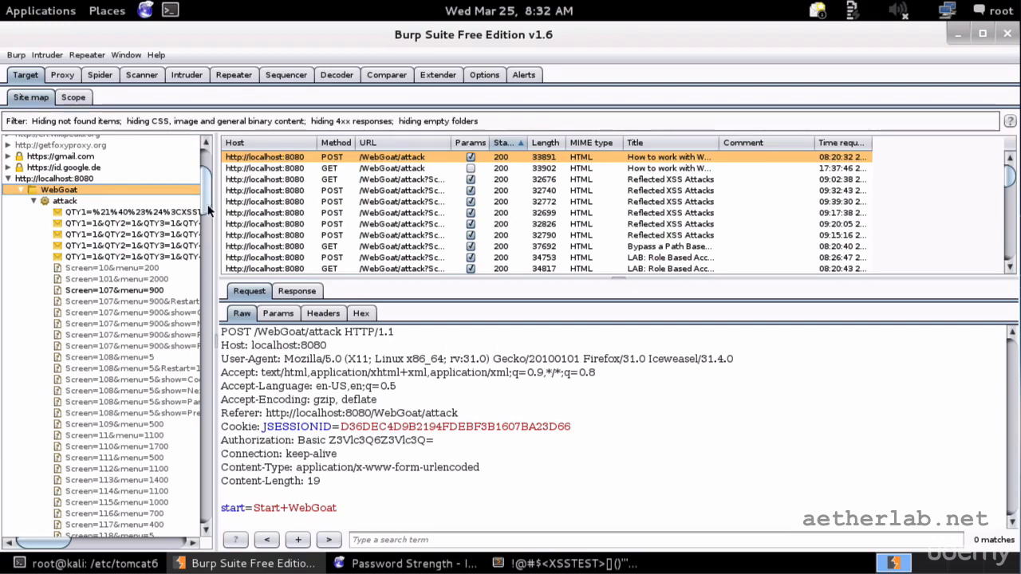
# Widen the tree pane and inspect the three QTY1 POSTs and the Screen=107&menu=900 request.
pyautogui.moveTo(213, 215); pyautogui.dragTo(285, 237)
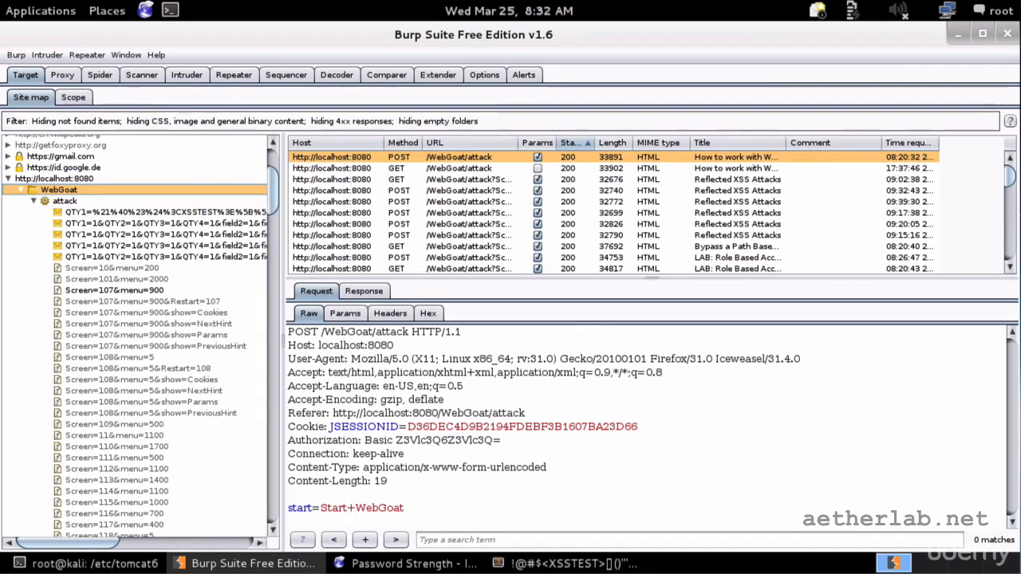
pyautogui.click(120, 213)
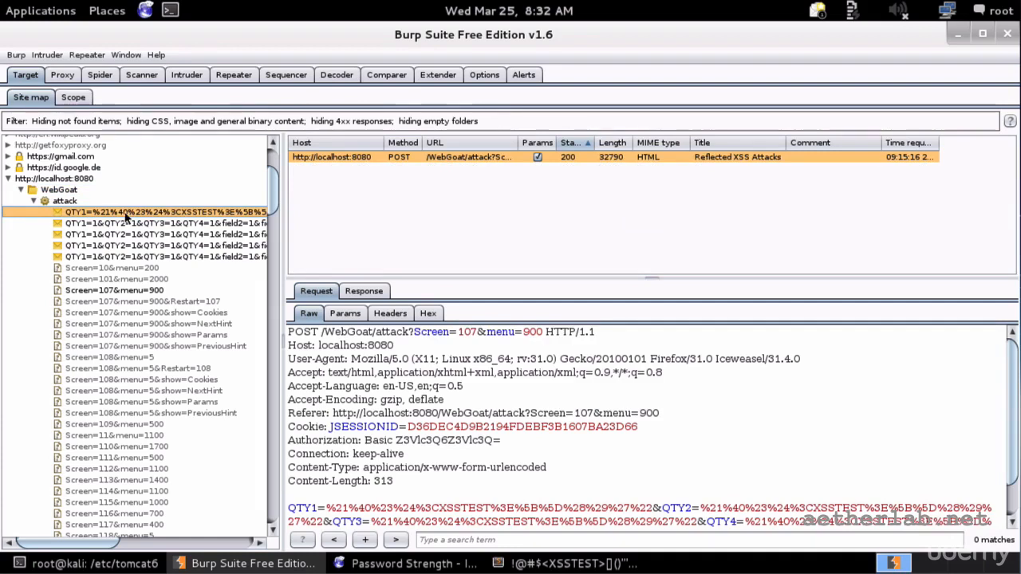
pyautogui.click(124, 224)
pyautogui.click(120, 235)
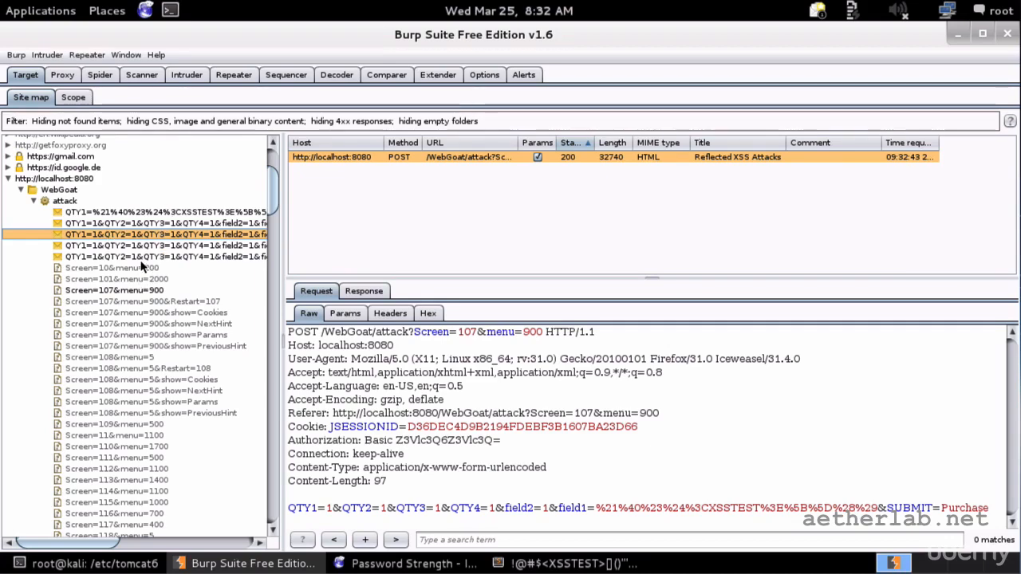
pyautogui.click(137, 290)
pyautogui.scroll(-7, 137, 289)
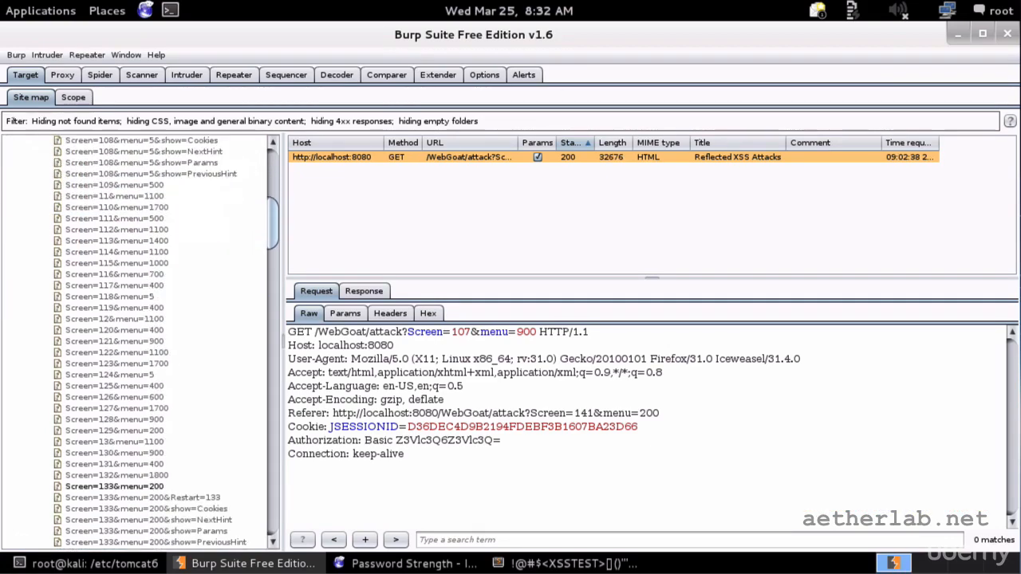
pyautogui.scroll(-20, 152, 343)
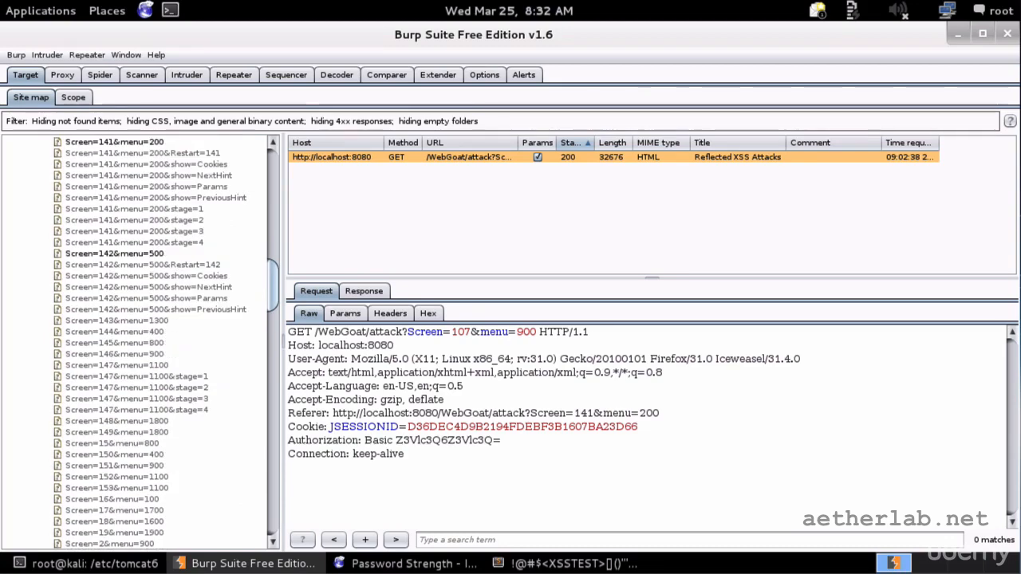
pyautogui.scroll(-11, 119, 421)
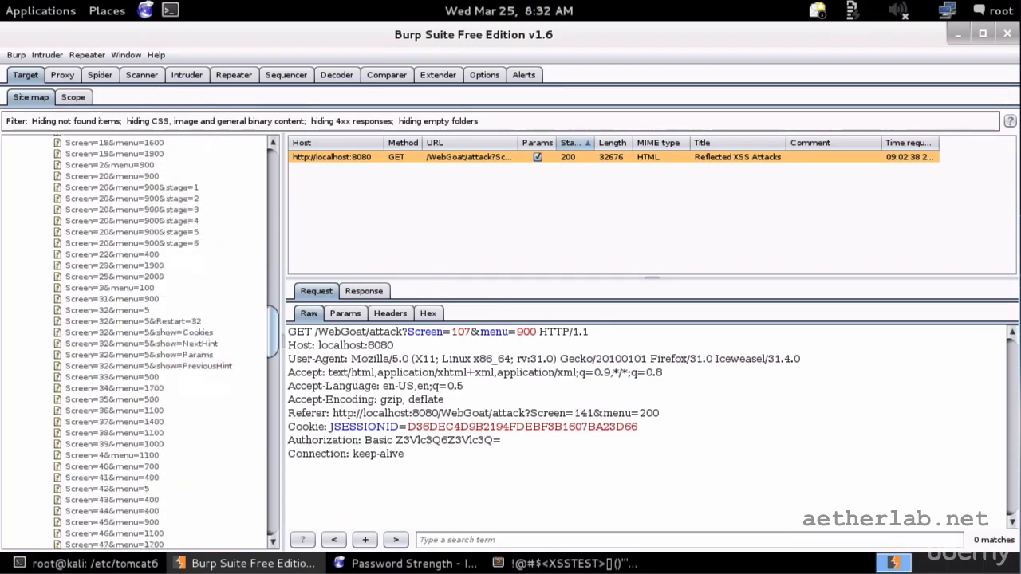
pyautogui.scroll(-15, 122, 338)
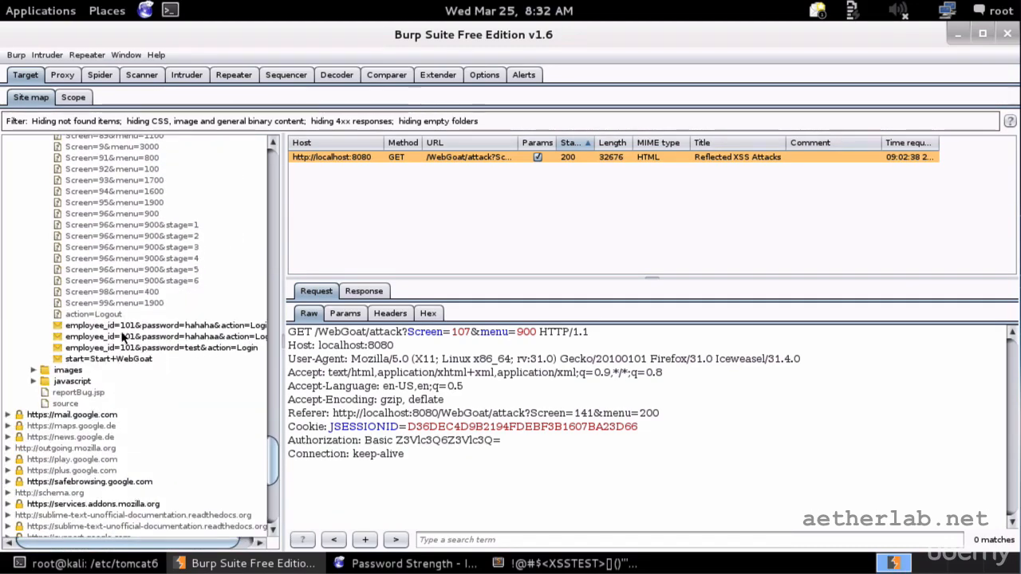
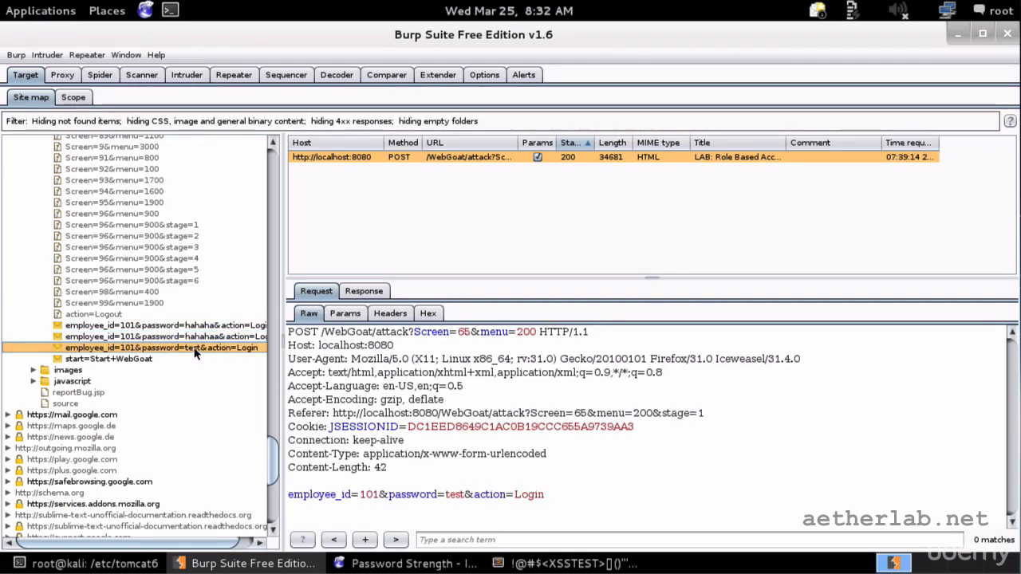
# Glance over the Proxy HTTP history, then return to the Target site map.
pyautogui.scroll(9, 159, 351)
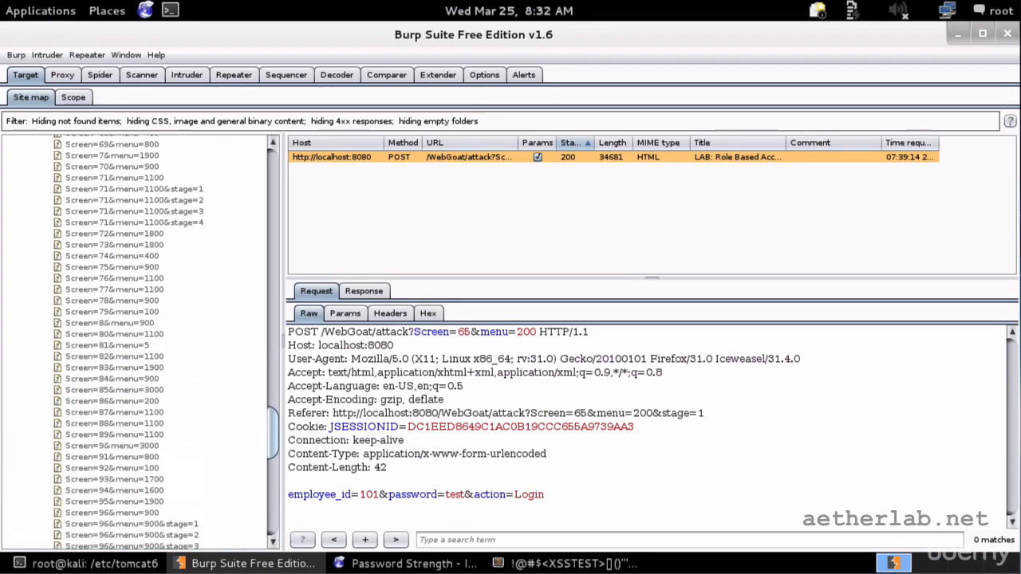
pyautogui.scroll(9, 153, 343)
pyautogui.scroll(20, 155, 329)
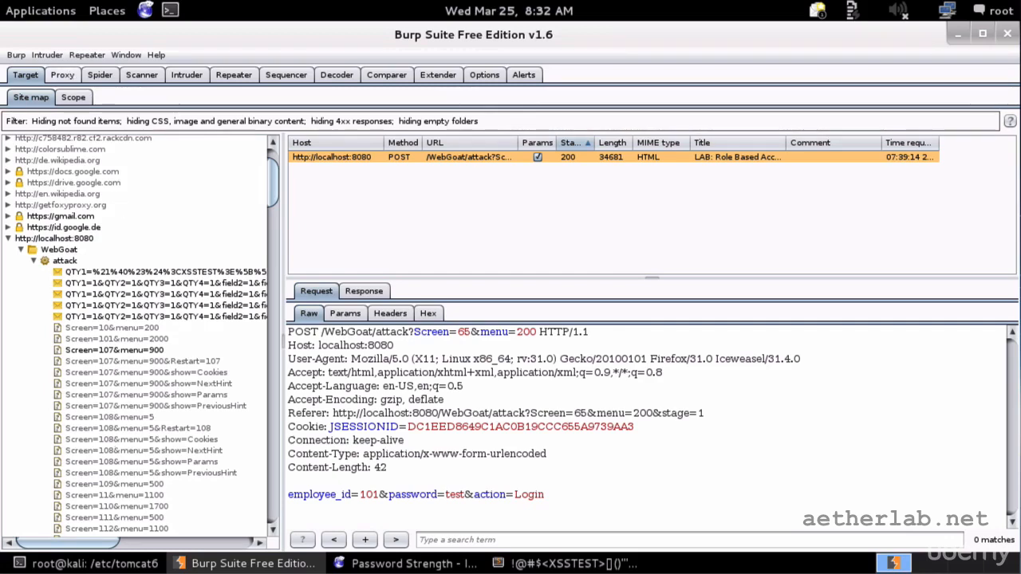
pyautogui.click(62, 74)
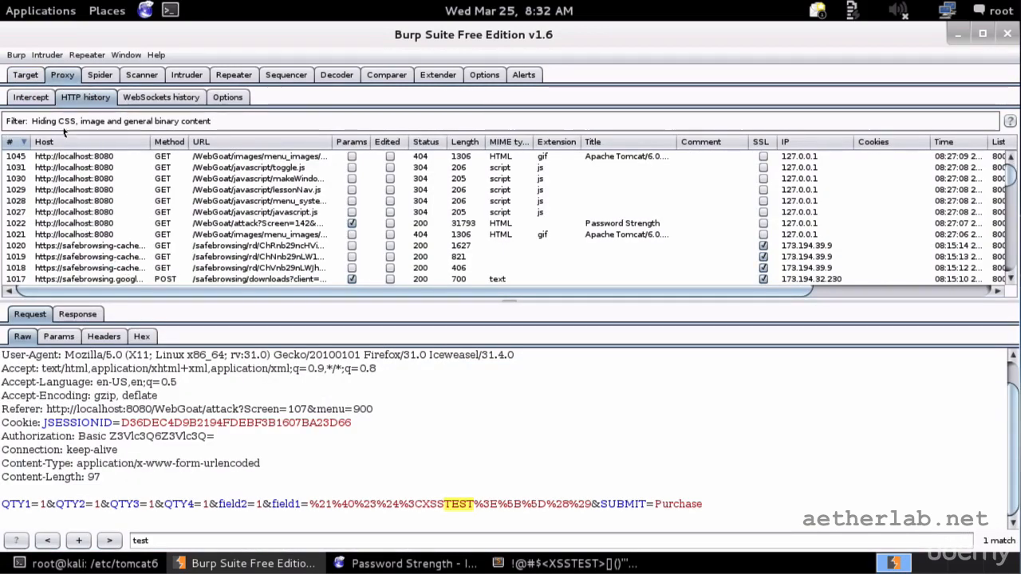
pyautogui.click(25, 75)
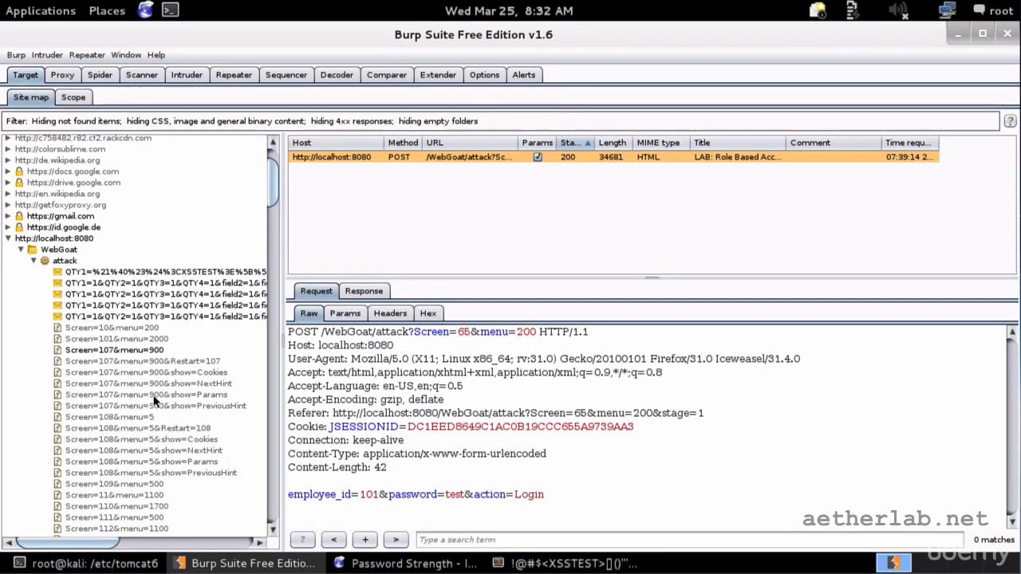
pyautogui.scroll(-5, 156, 380)
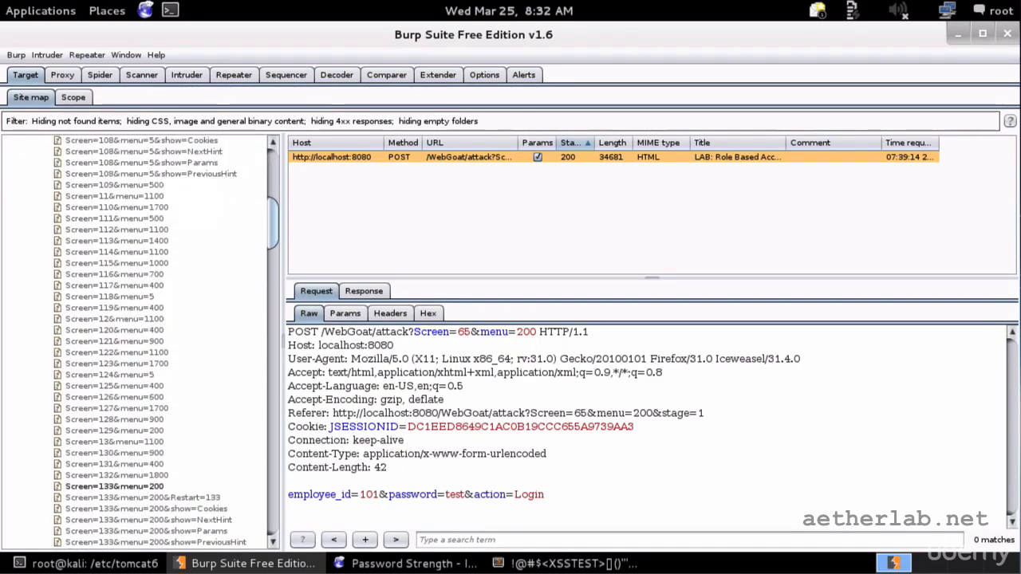
pyautogui.scroll(4, 156, 380)
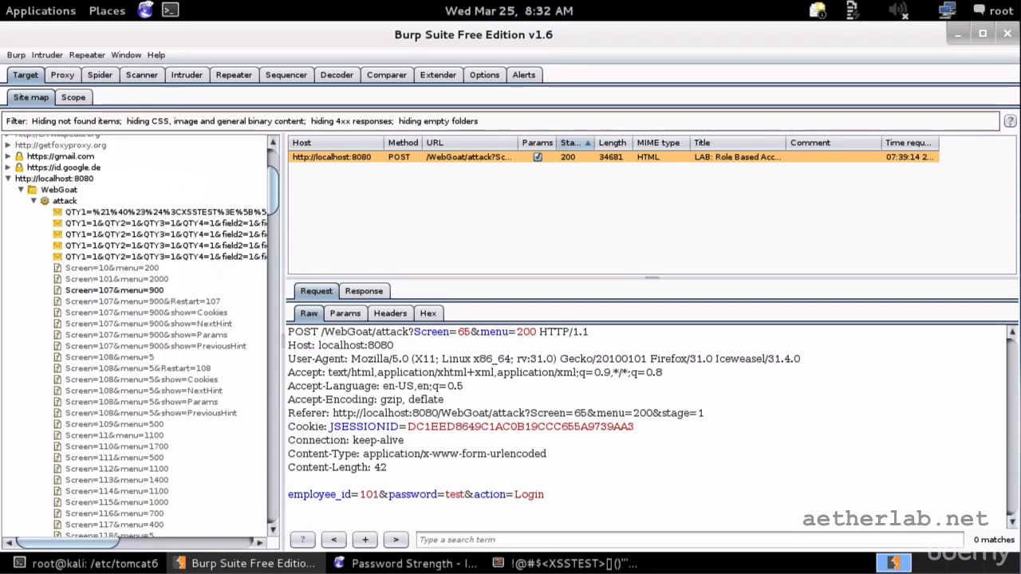
# Collapse WebGoat attack, expand images and javascript, and select the lessonNav.js request.
pyautogui.click(35, 202)
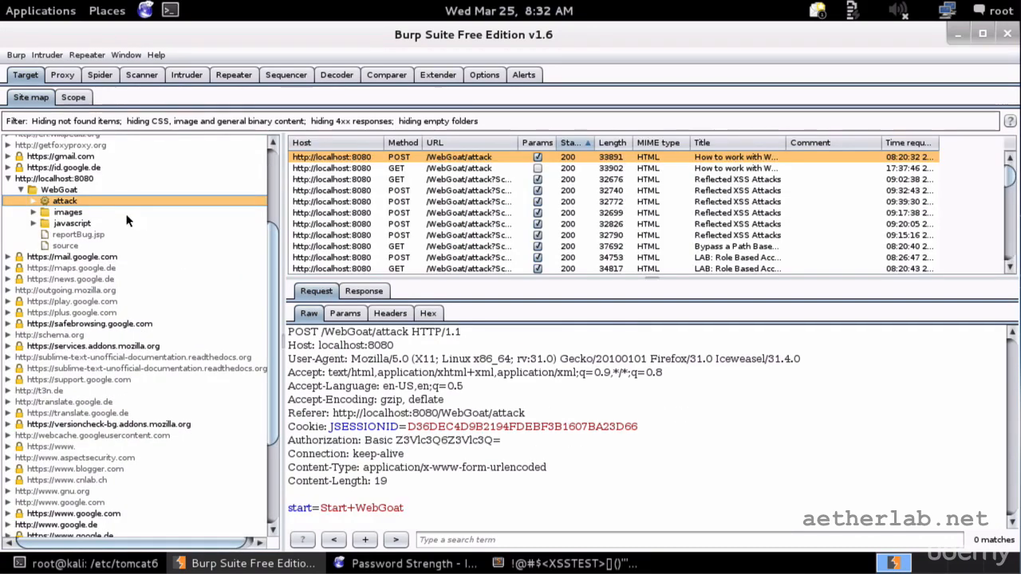
pyautogui.click(85, 213)
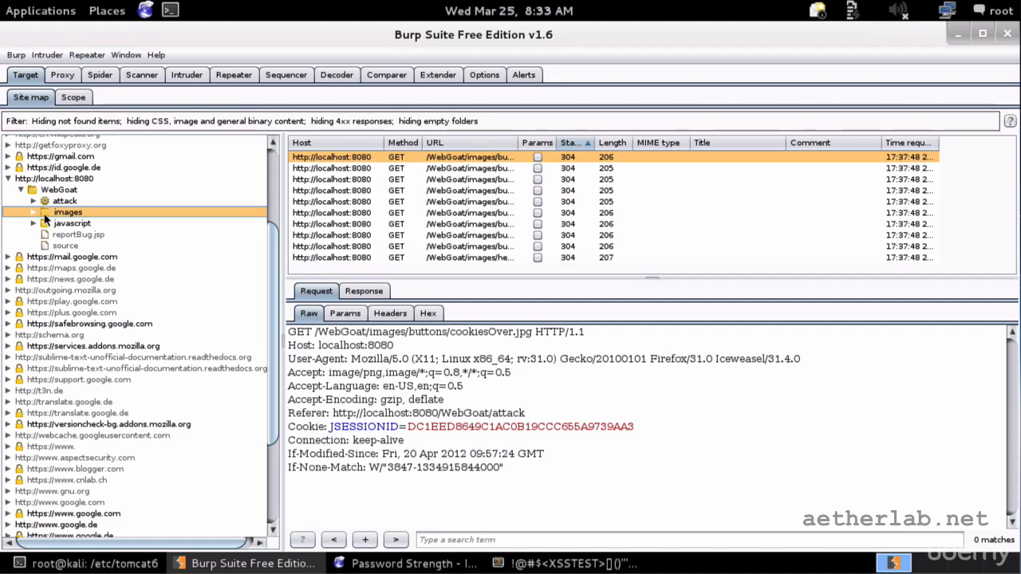
pyautogui.click(36, 212)
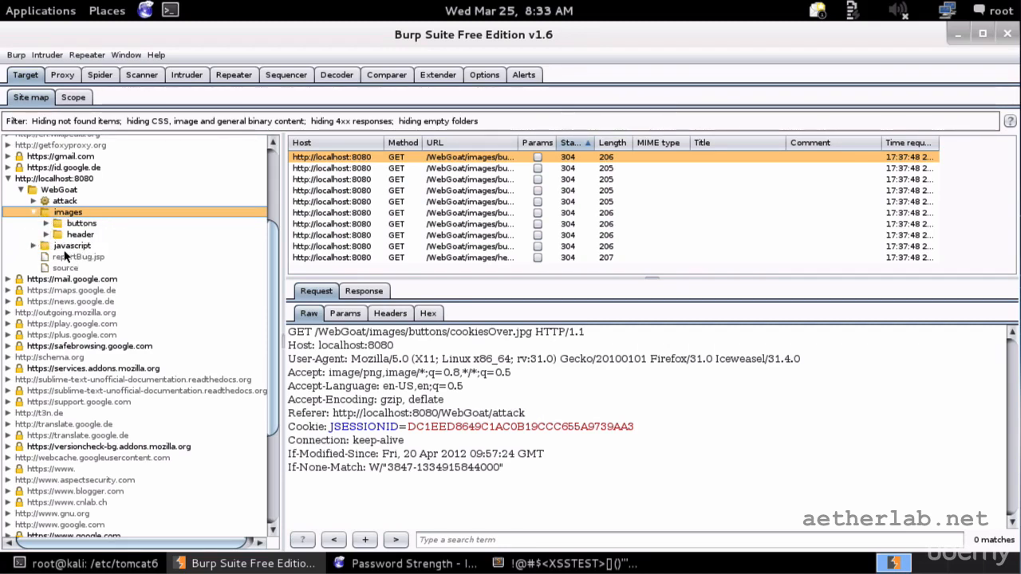
pyautogui.click(38, 245)
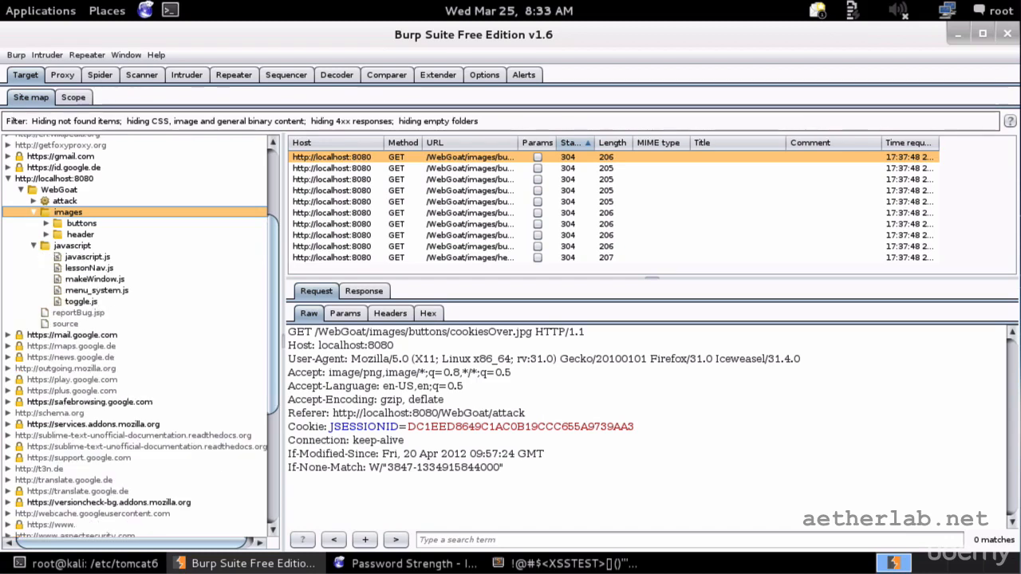
pyautogui.click(101, 257)
pyautogui.click(94, 269)
# Copy the lessonNav.js request URL and bring up the Iceweasel Password Strength page.
pyautogui.rightClick(99, 272)
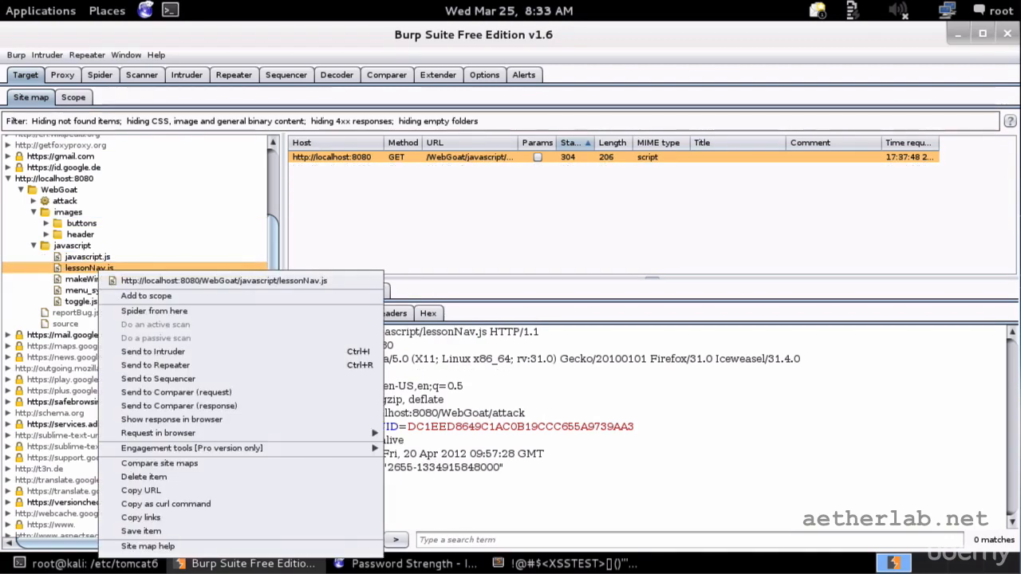
pyautogui.click(486, 413)
pyautogui.rightClick(352, 361)
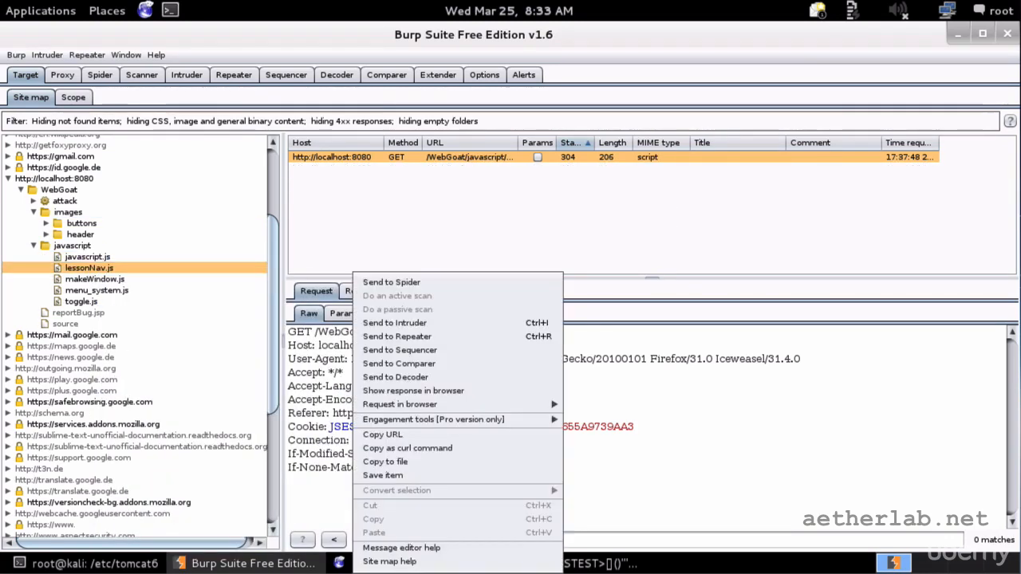
pyautogui.click(383, 435)
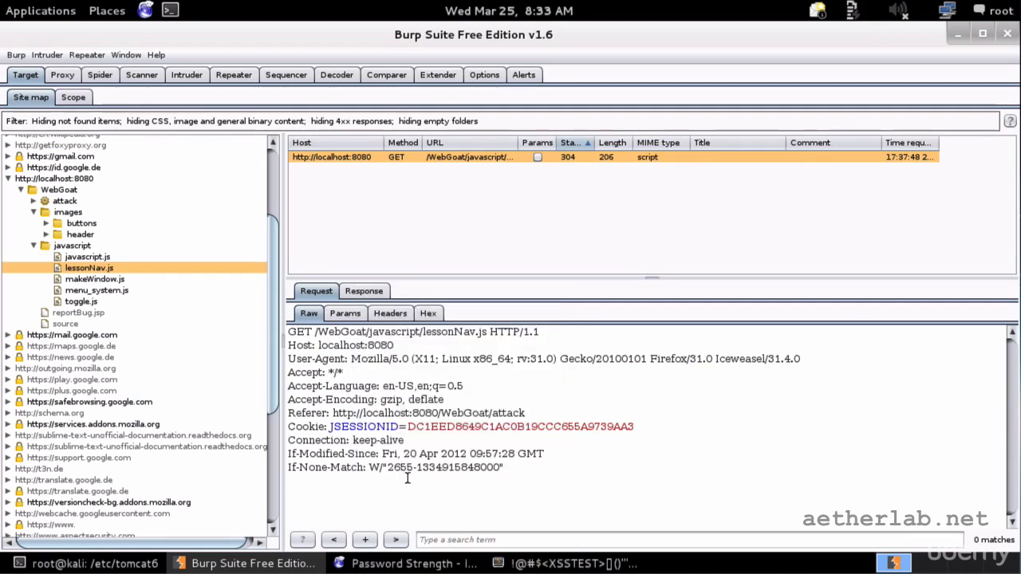
pyautogui.click(459, 563)
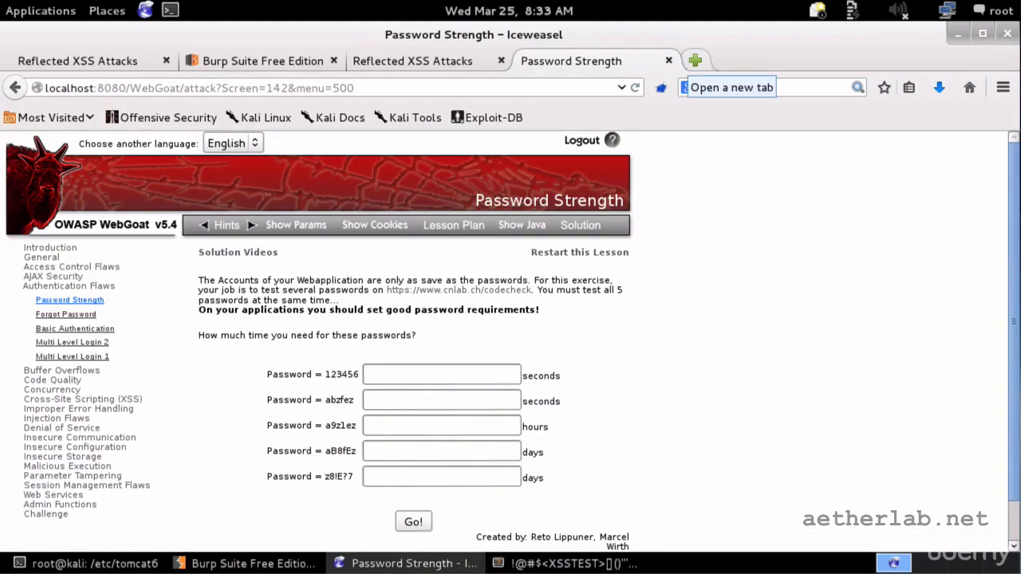
# Load the copied lessonNav.js URL in a new Iceweasel tab, then return to Burp Suite.
pyautogui.click(693, 61)
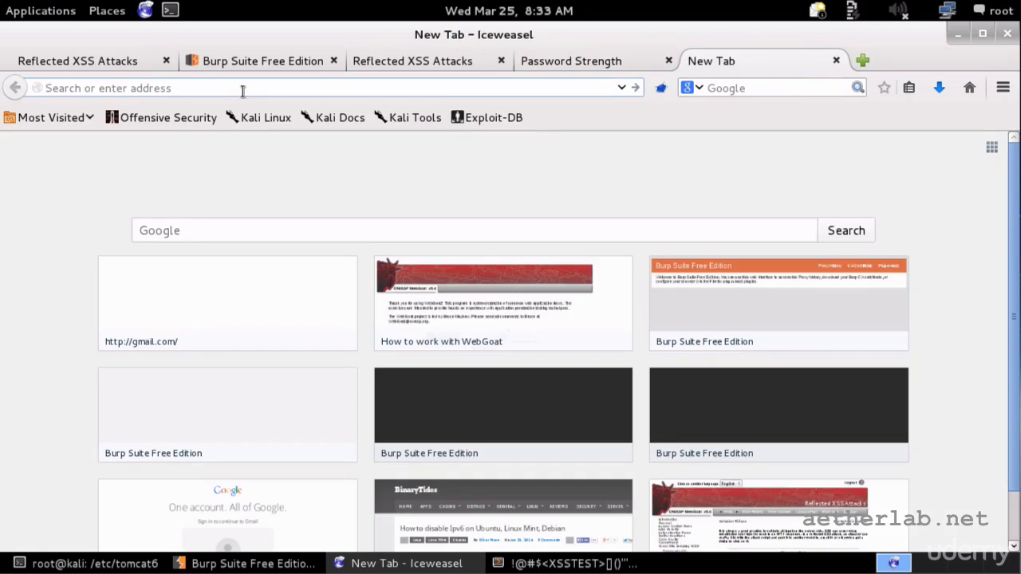
pyautogui.hotkey('ctrl', 'v')
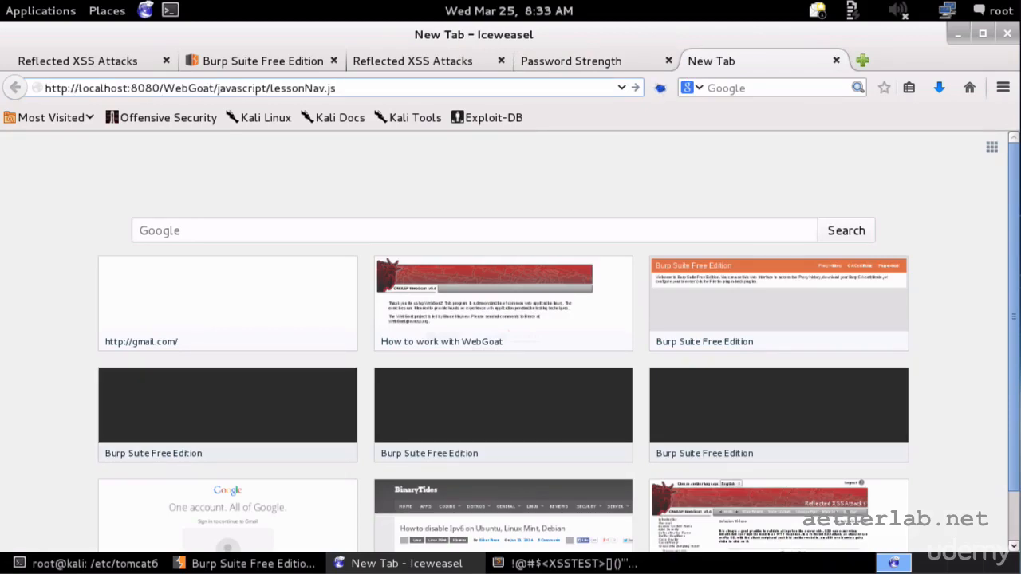
pyautogui.press('Return')
pyautogui.scroll(-8, 244, 247)
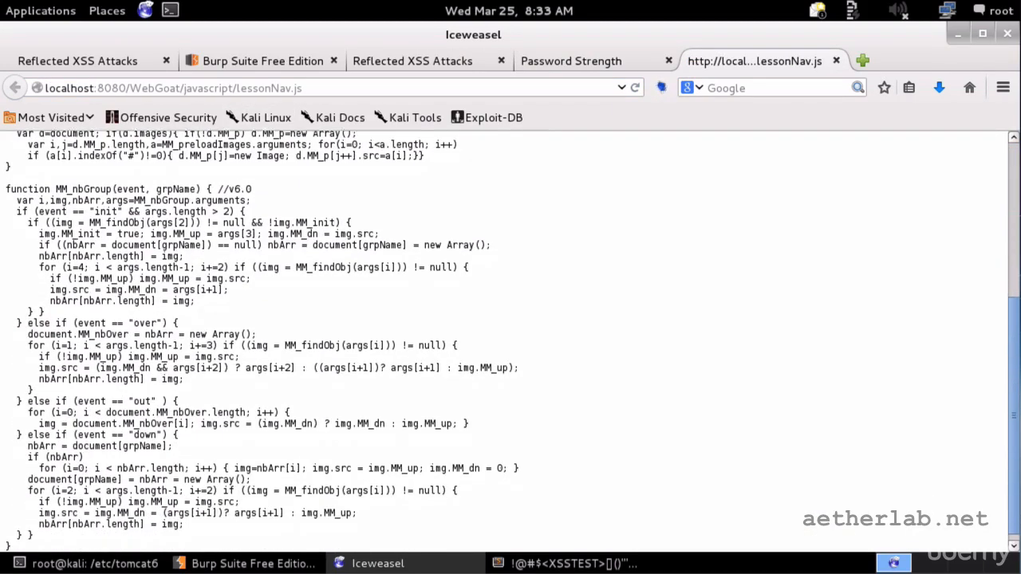
pyautogui.scroll(8, 258, 256)
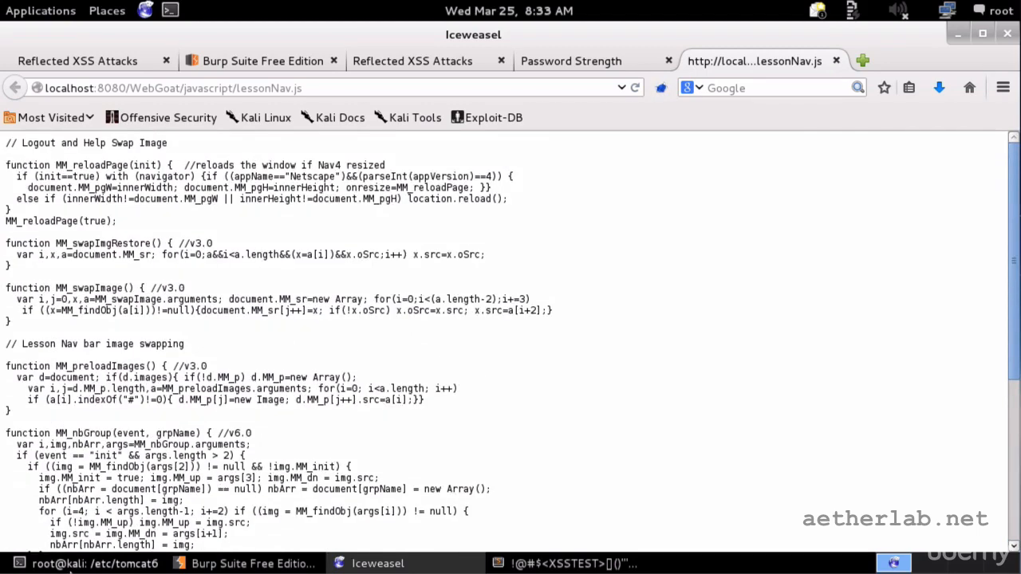
pyautogui.click(95, 564)
pyautogui.click(105, 567)
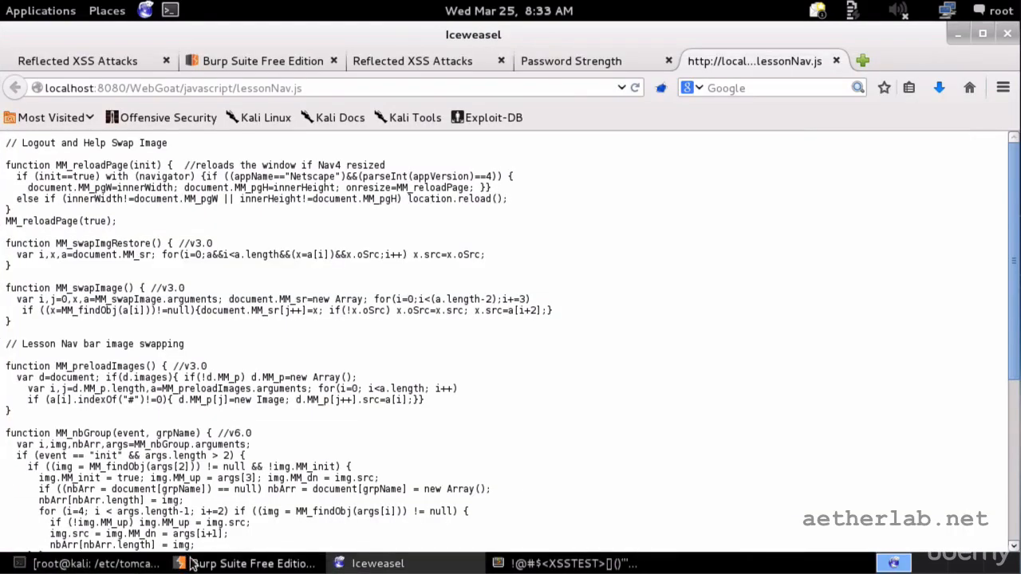
pyautogui.click(194, 563)
# Select the 304 Not Modified response headers for lessonNav.js, then go back to Iceweasel.
pyautogui.rightClick(424, 424)
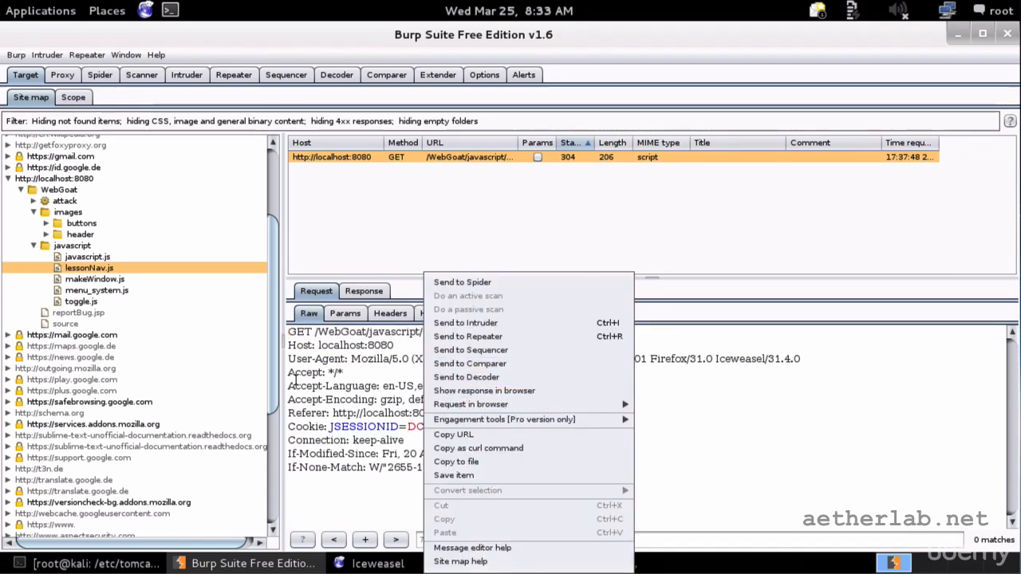
pyautogui.click(329, 335)
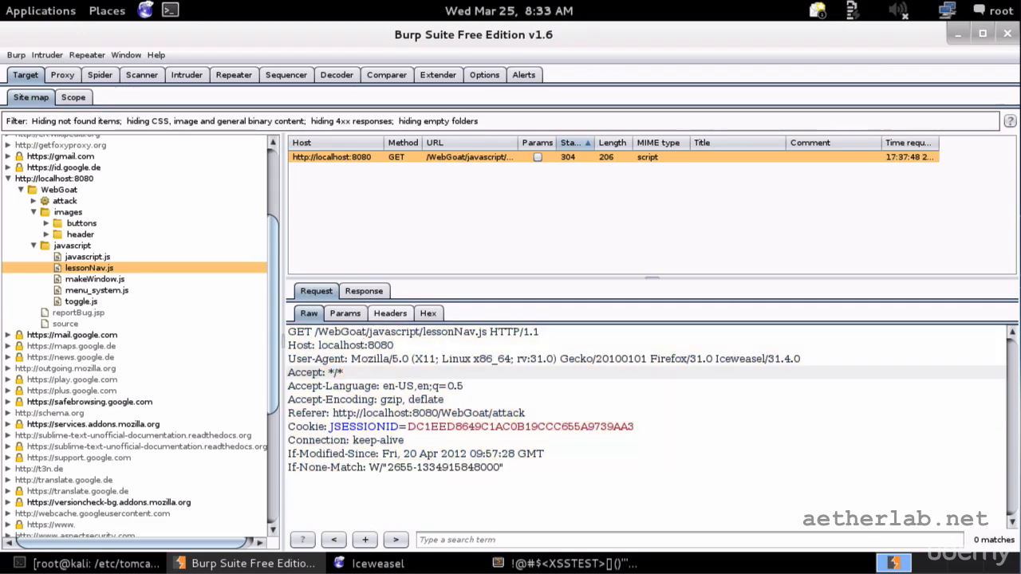
pyautogui.click(364, 291)
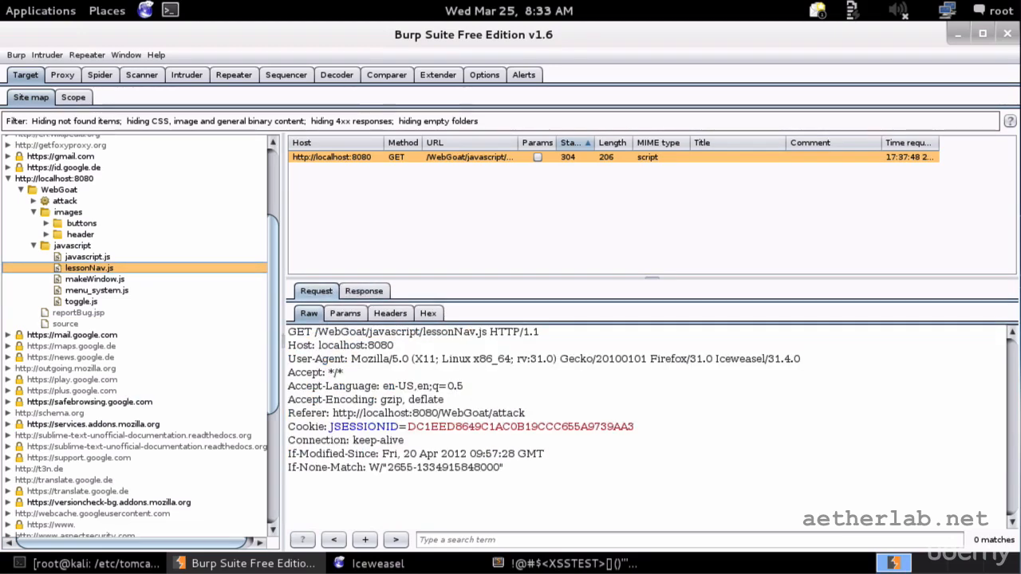
pyautogui.click(319, 293)
pyautogui.click(357, 296)
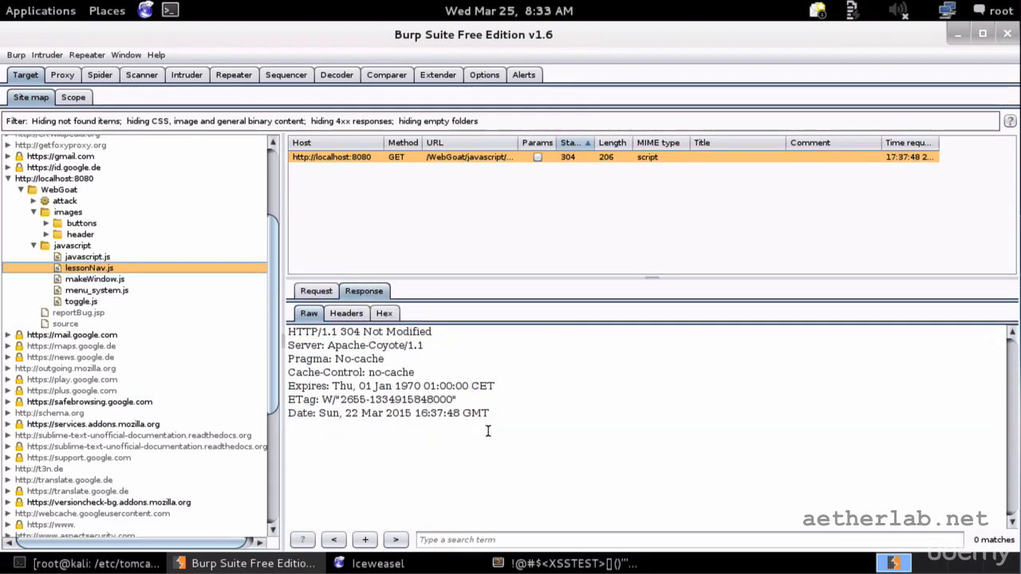
pyautogui.click(517, 445)
pyautogui.moveTo(517, 445); pyautogui.dragTo(263, 317)
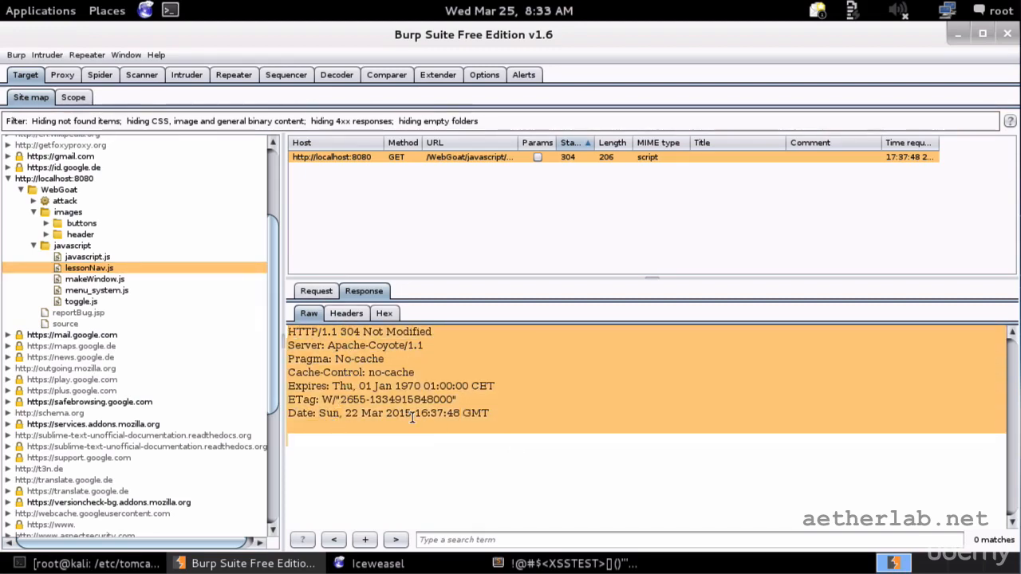
pyautogui.click(360, 564)
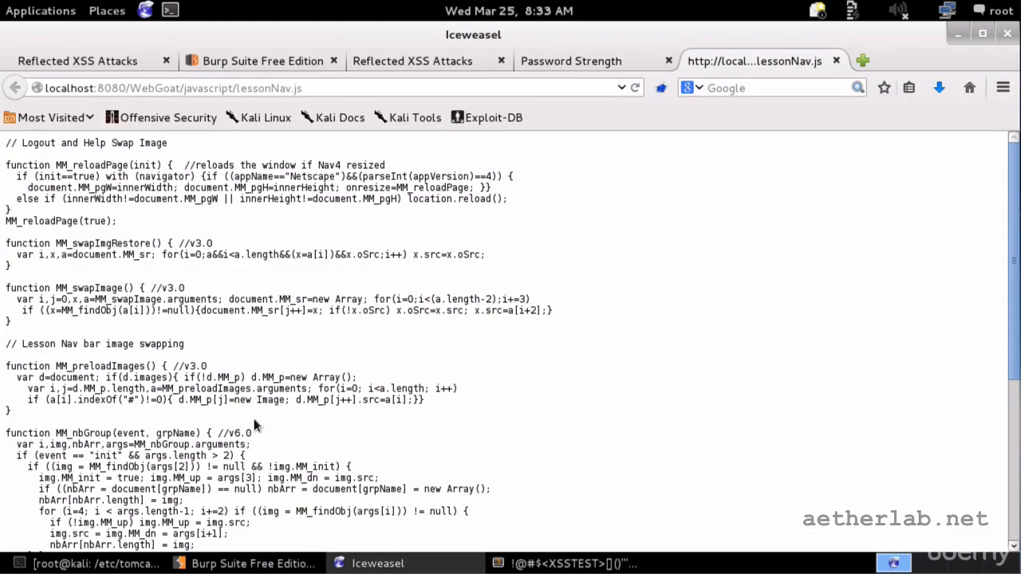
# Switch back to Burp Suite's site map showing lessonNav.js and its 304 response.
pyautogui.click(247, 563)
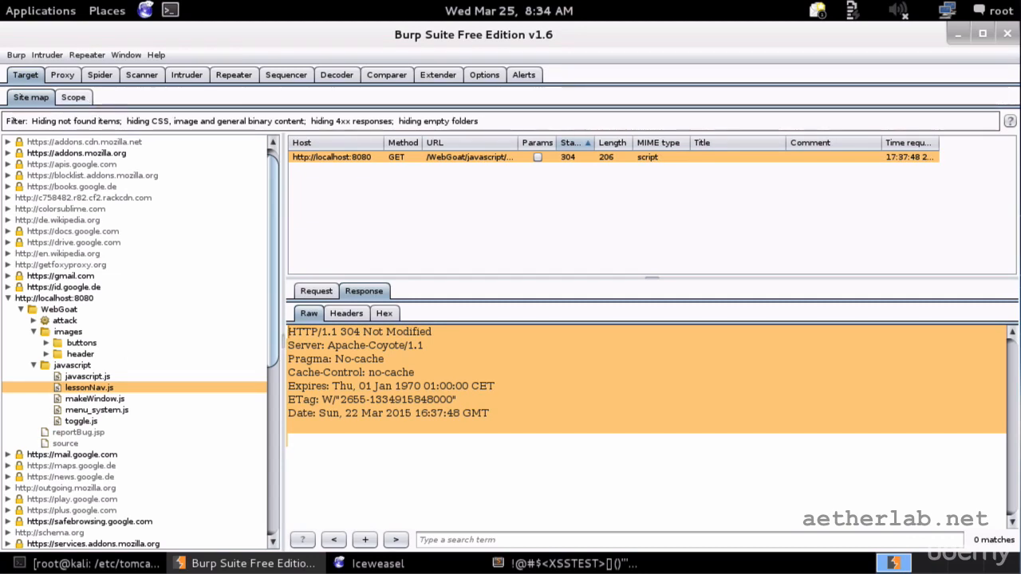
# Open Target > Scope and start adding an included URL, then cancel the Add URL dialog.
pyautogui.click(82, 103)
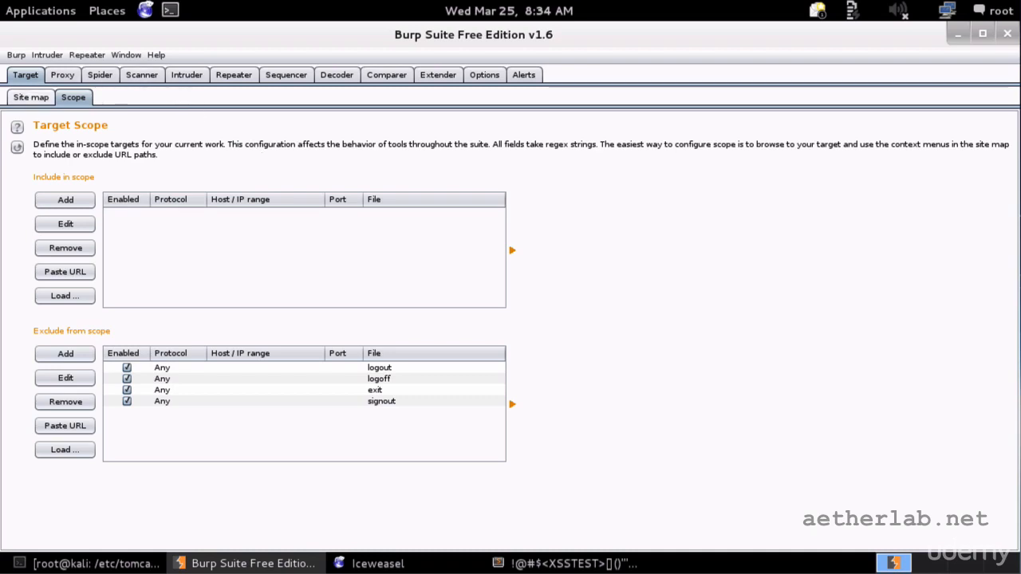
pyautogui.click(66, 200)
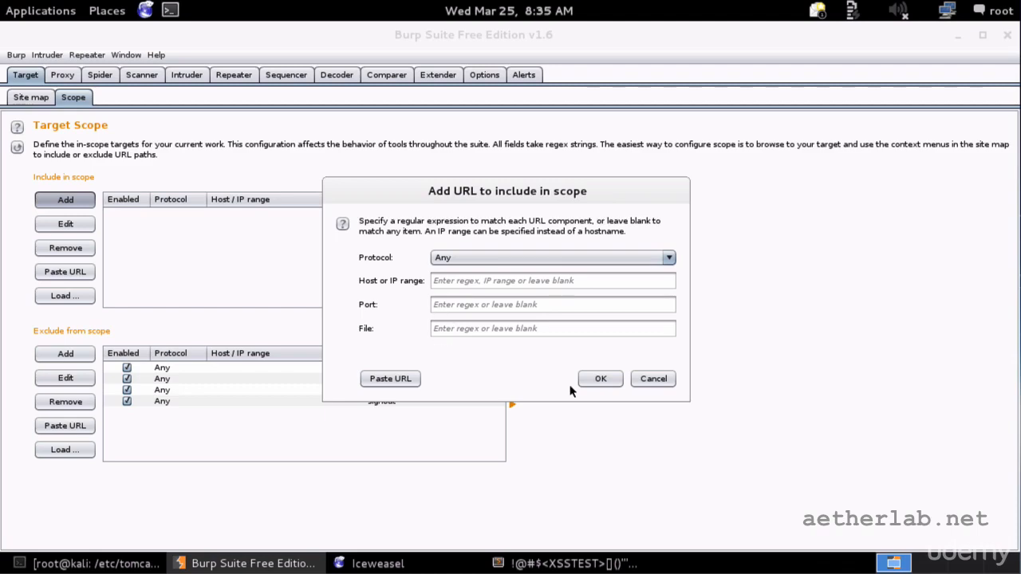
pyautogui.click(654, 379)
pyautogui.click(48, 98)
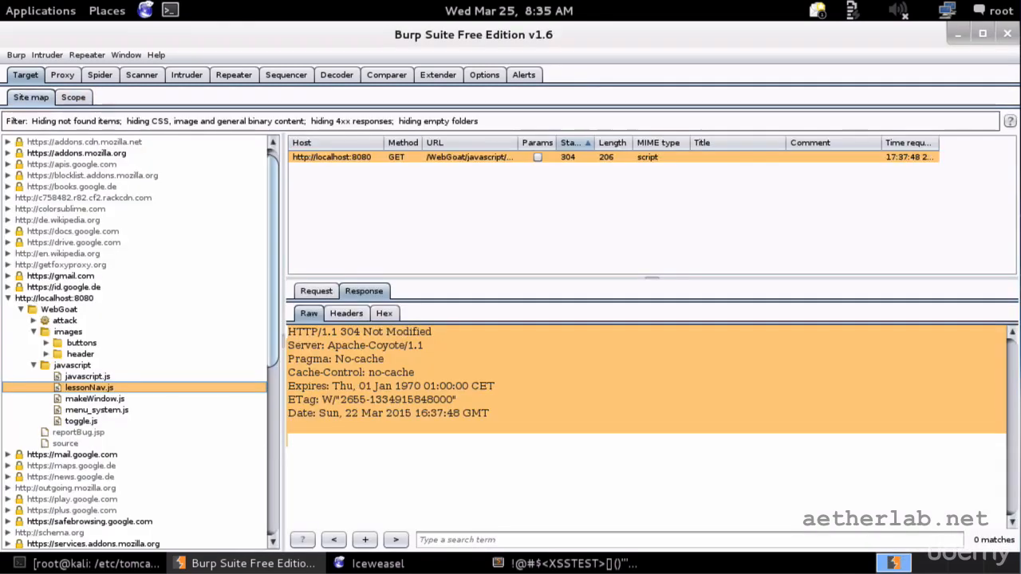
pyautogui.click(71, 299)
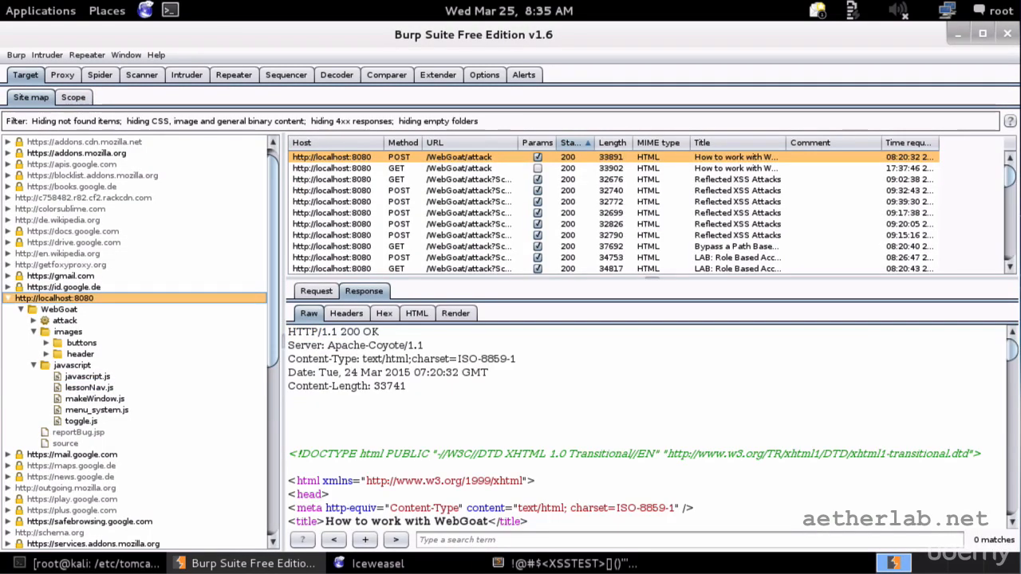
pyautogui.rightClick(87, 301)
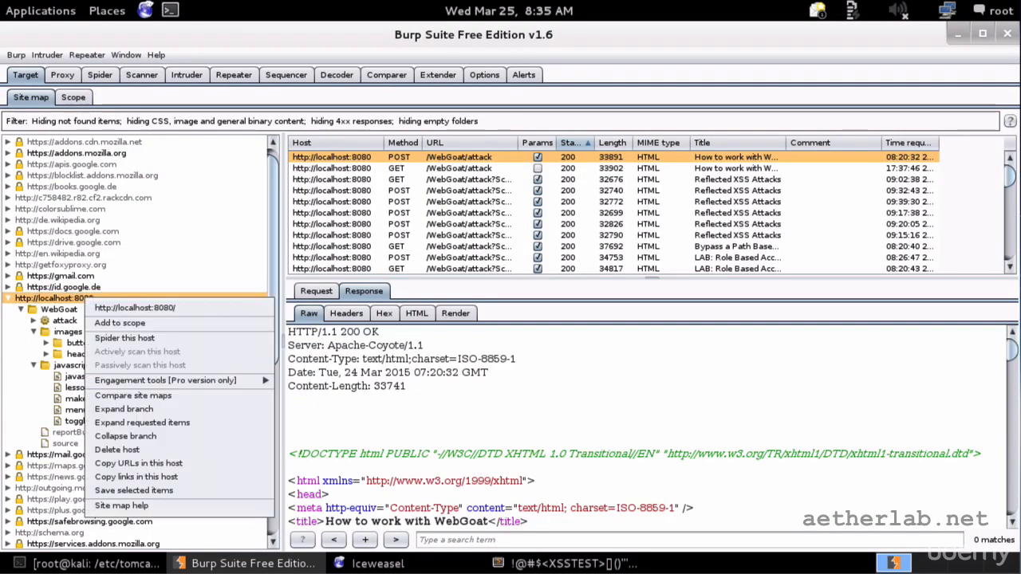
pyautogui.click(103, 324)
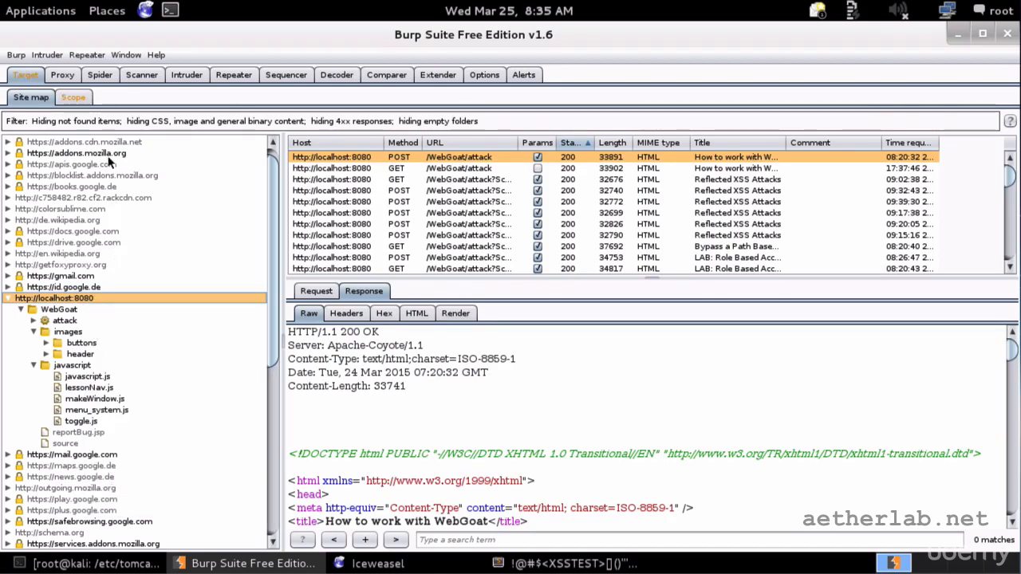
pyautogui.click(72, 96)
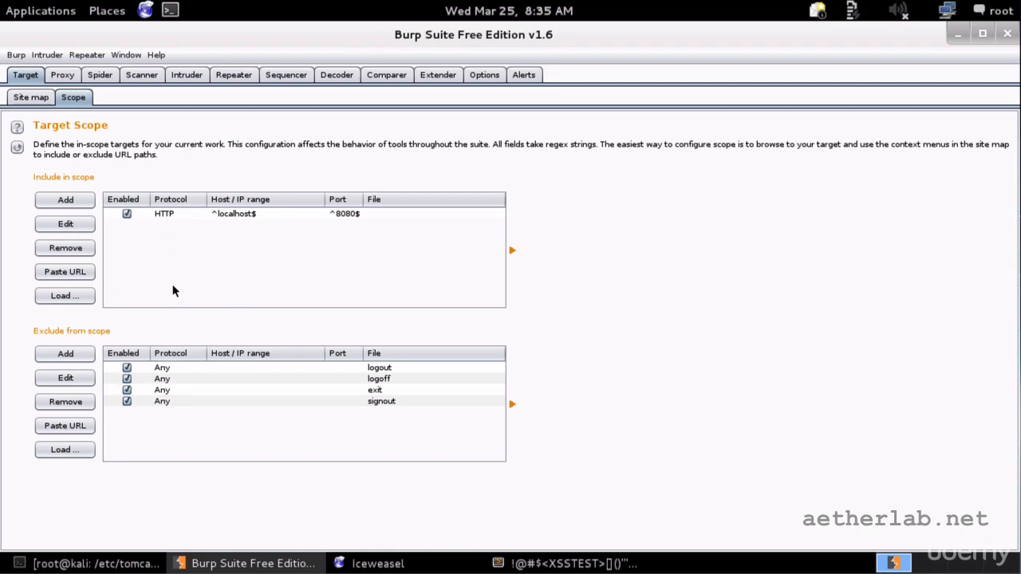
pyautogui.click(27, 96)
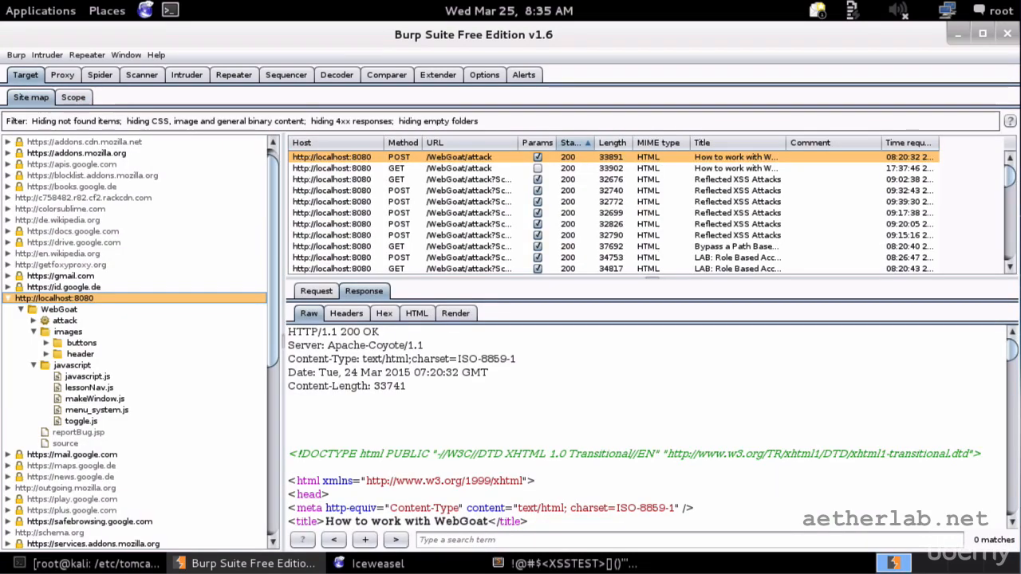
# Spider the localhost:8080 host, accepting the prompt to widen the spidering scope.
pyautogui.rightClick(85, 303)
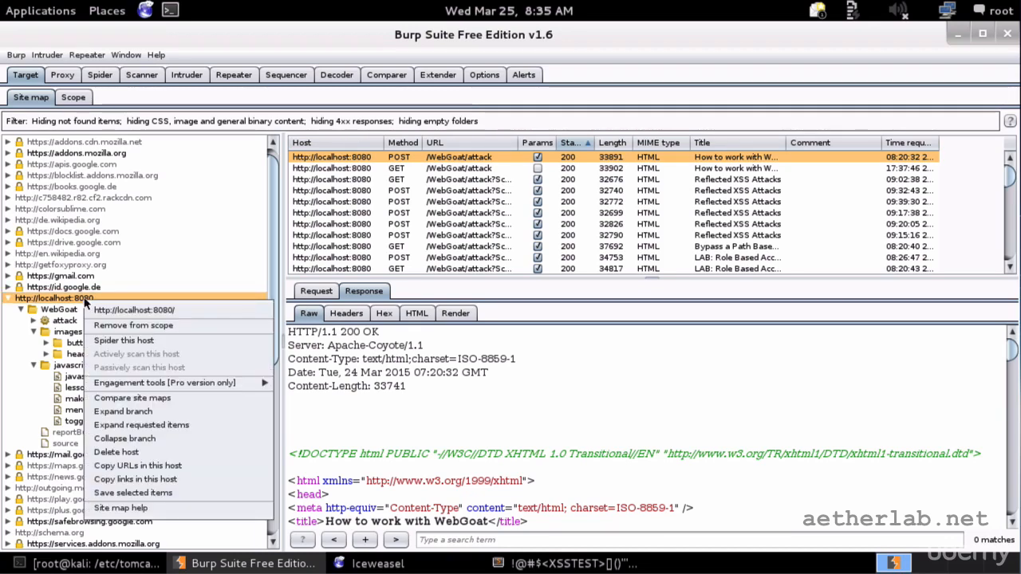
pyautogui.click(107, 342)
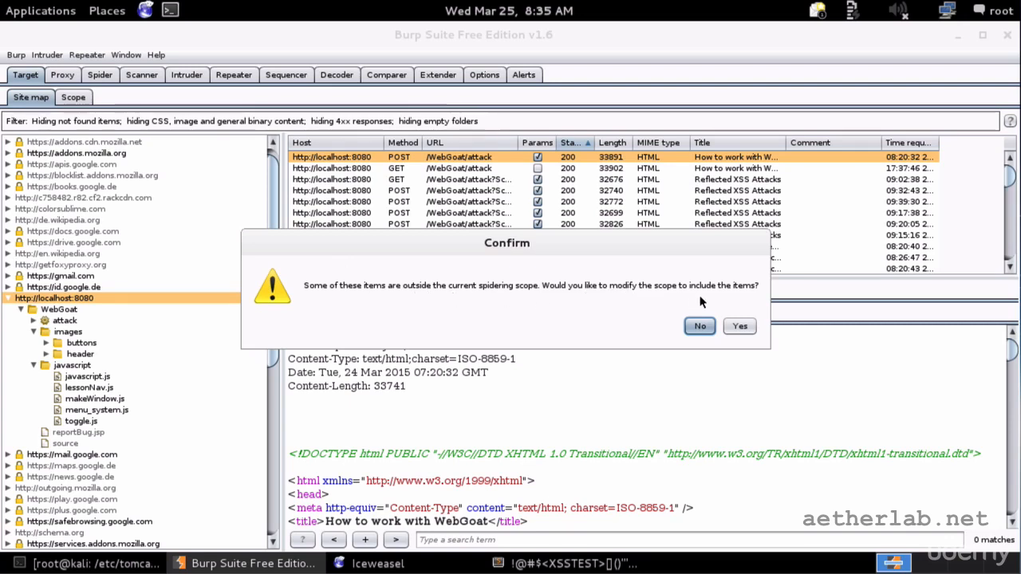
pyautogui.click(740, 325)
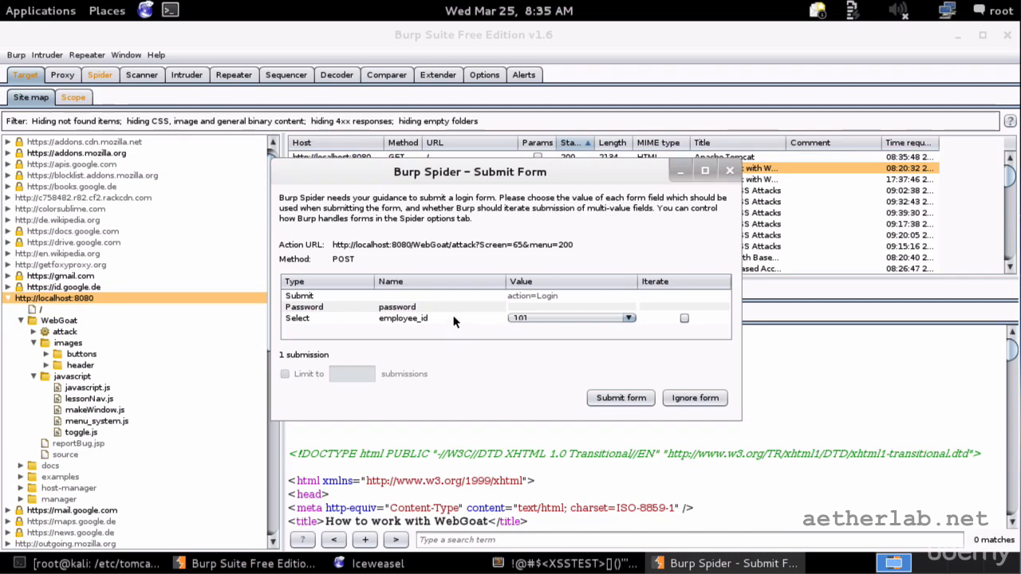
# Submit both spider login forms after filling the password field, then view Spider status.
pyautogui.click(519, 307)
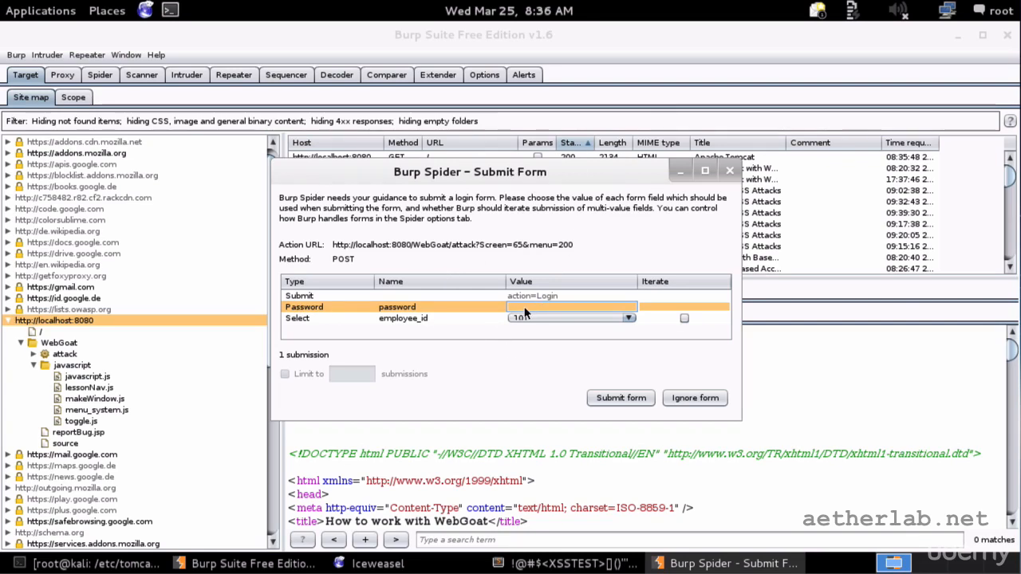
pyautogui.write('test')
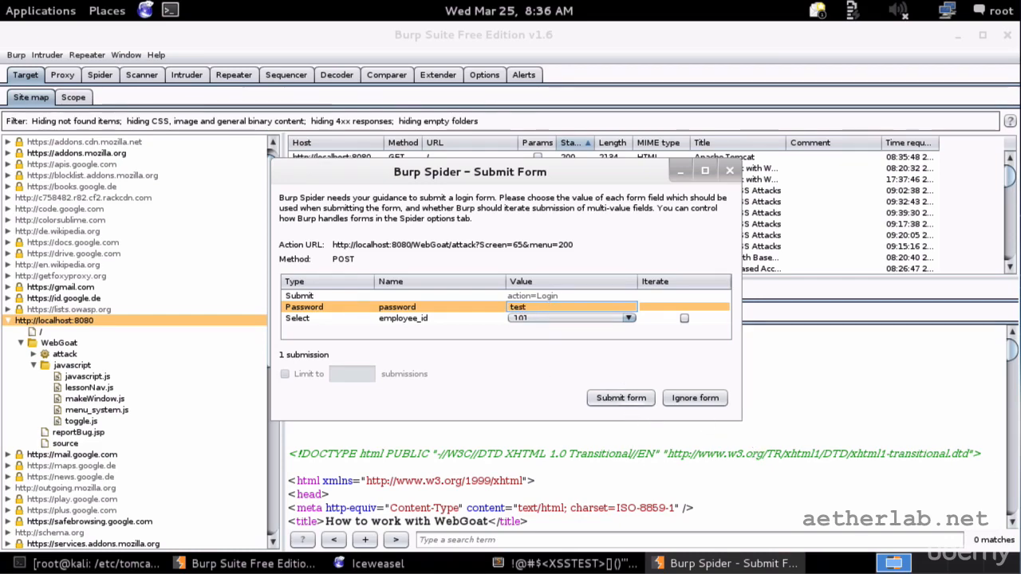
pyautogui.click(621, 397)
pyautogui.click(571, 307)
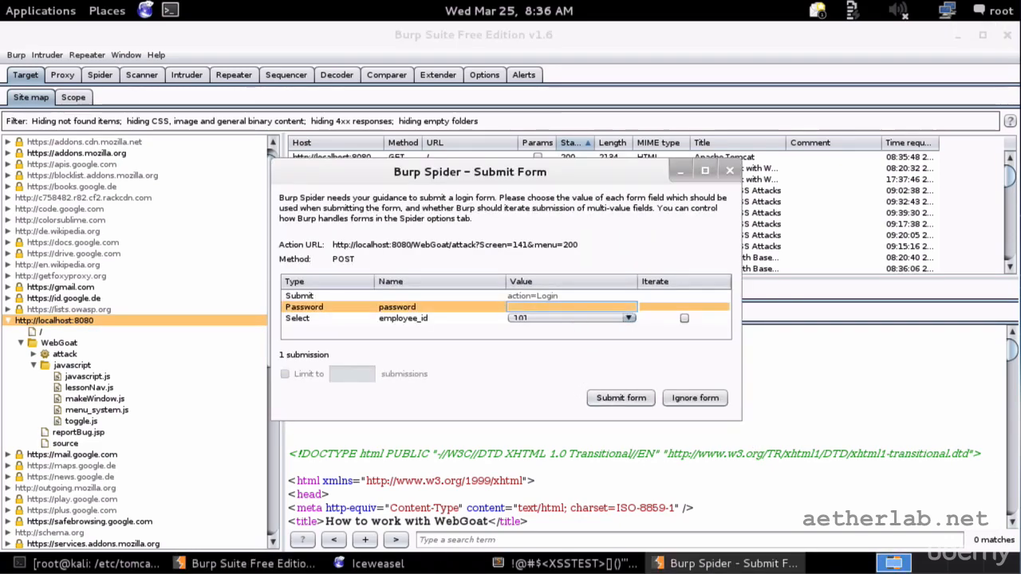
pyautogui.write('test')
pyautogui.click(604, 394)
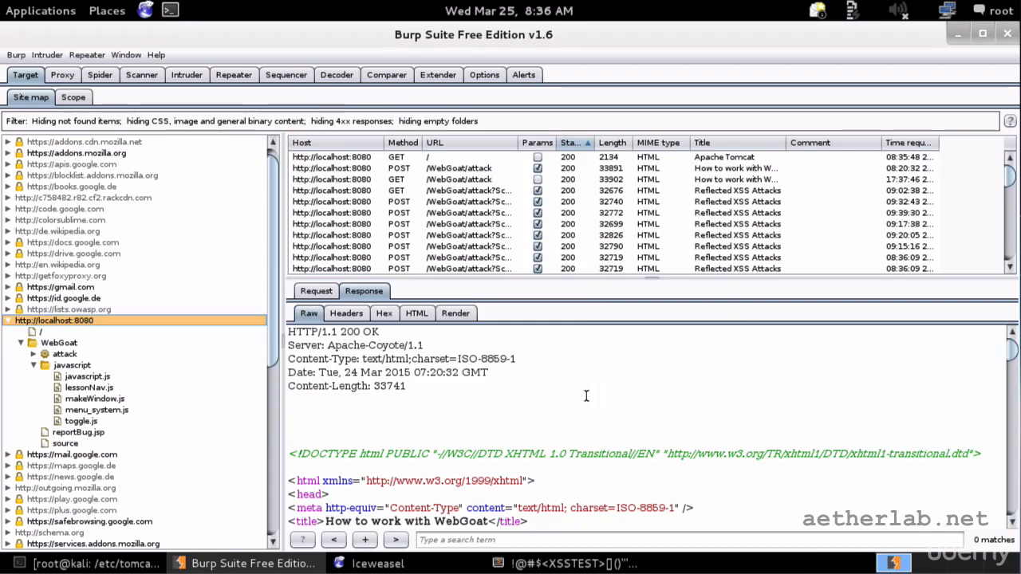
pyautogui.click(99, 74)
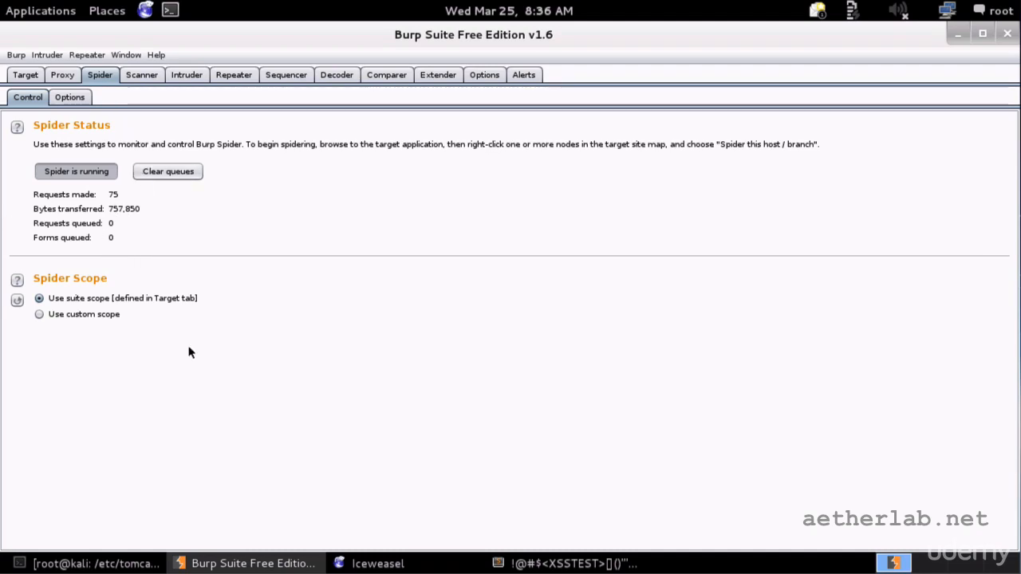
# Bring the Iceweasel browser with the Reflected XSS Attacks lesson to the front.
pyautogui.click(436, 564)
# Open the Stage 2 Block Stored XSS lesson and submit the spider's pending login form.
pyautogui.click(396, 61)
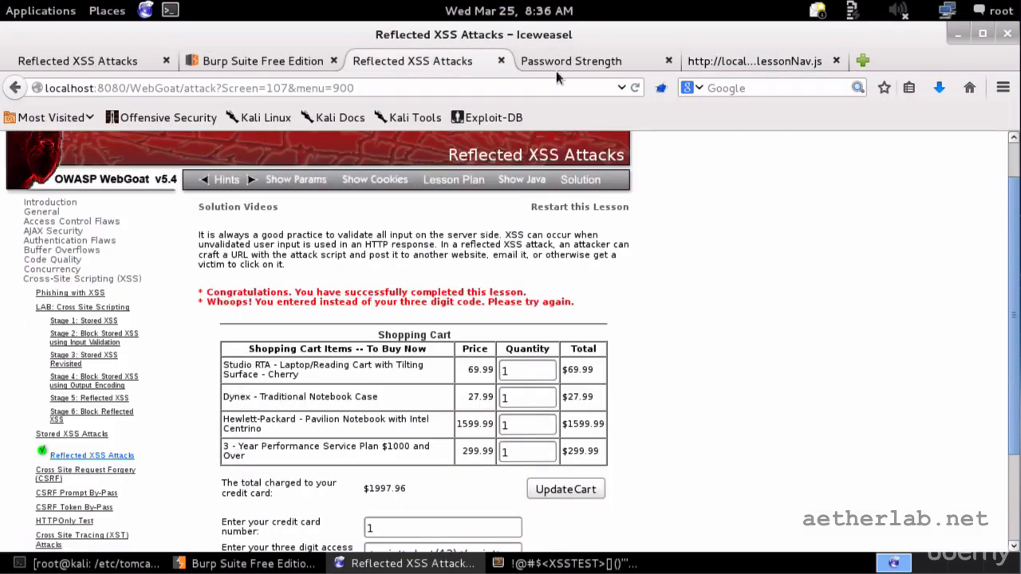
pyautogui.click(93, 337)
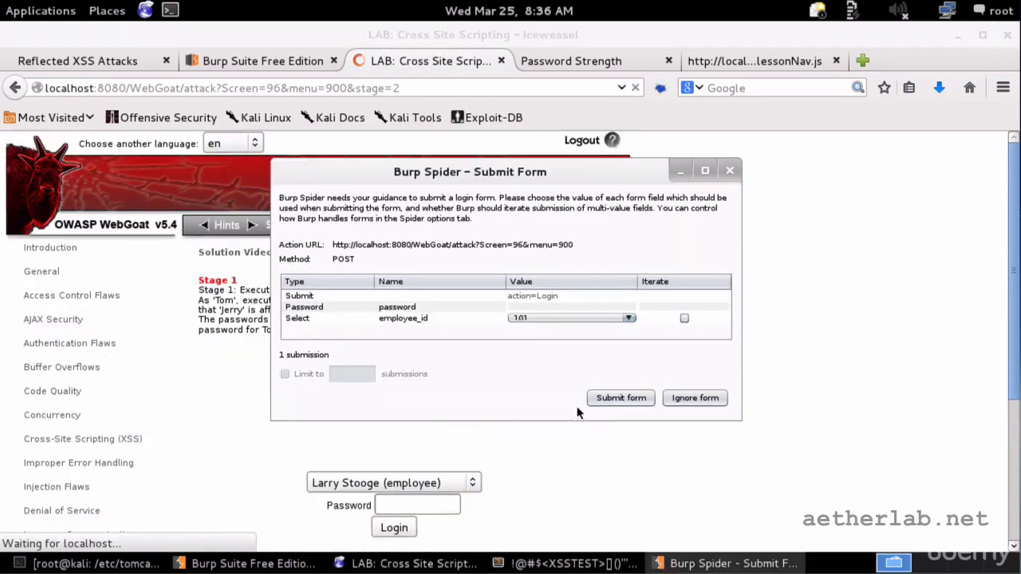
pyautogui.click(571, 307)
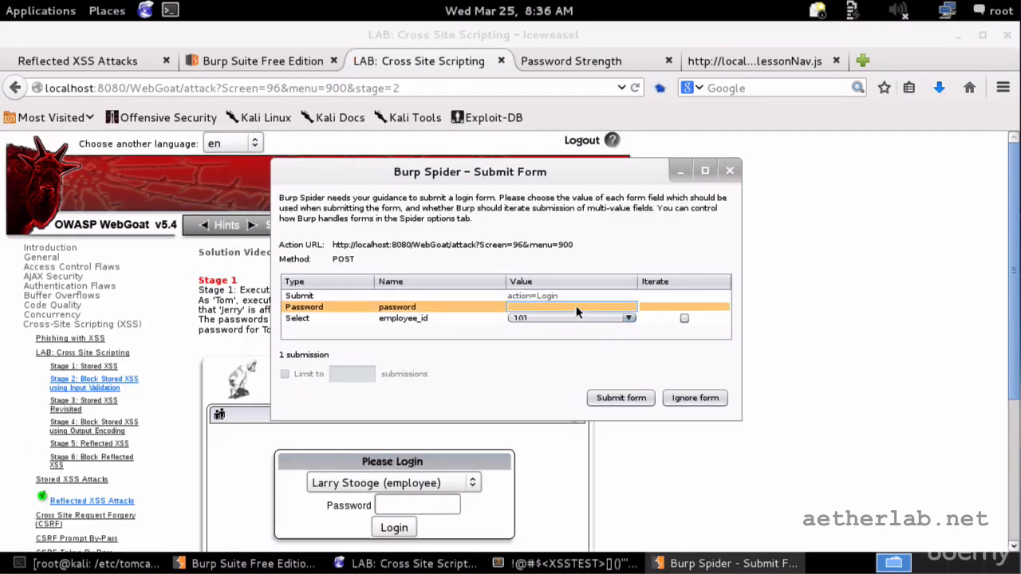
pyautogui.click(620, 397)
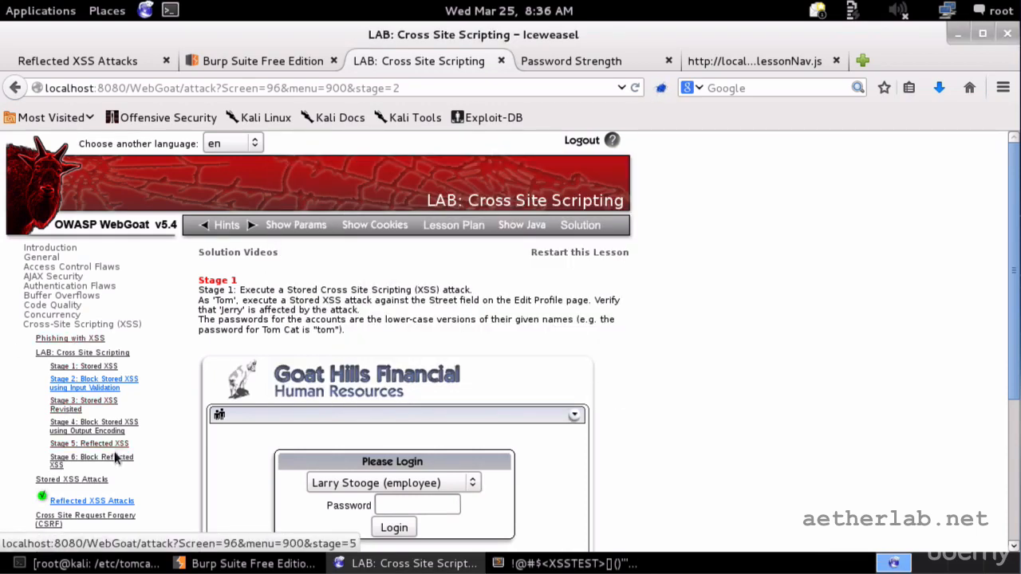
# Open Buffer Overflows > Off-by-One Overflows, then return to Burp Suite.
pyautogui.click(86, 297)
pyautogui.click(76, 310)
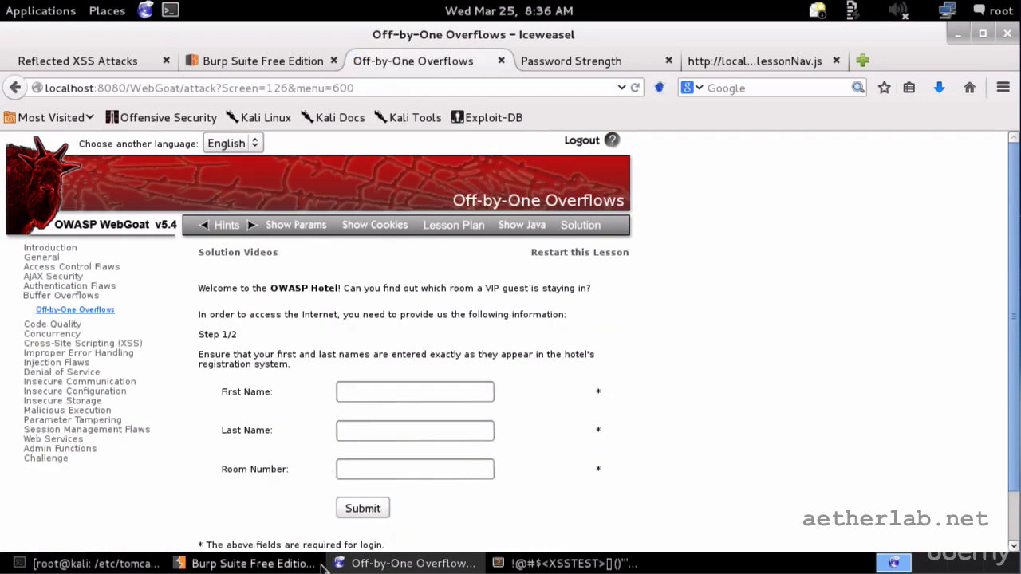
pyautogui.click(201, 562)
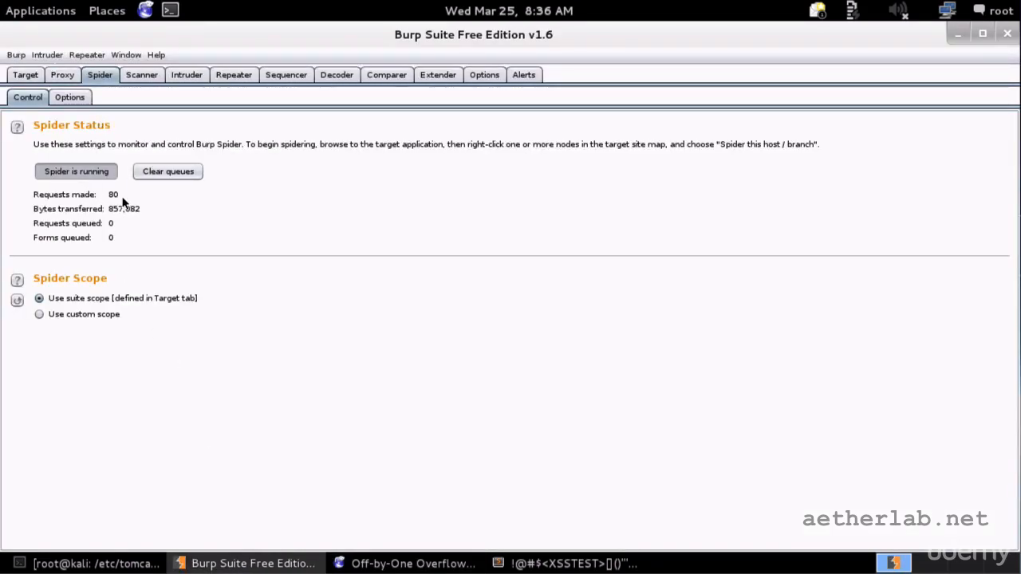
# Browse WebGoat's attack folder in the site map, then show the localhost:8080 target scope settings.
pyautogui.click(25, 75)
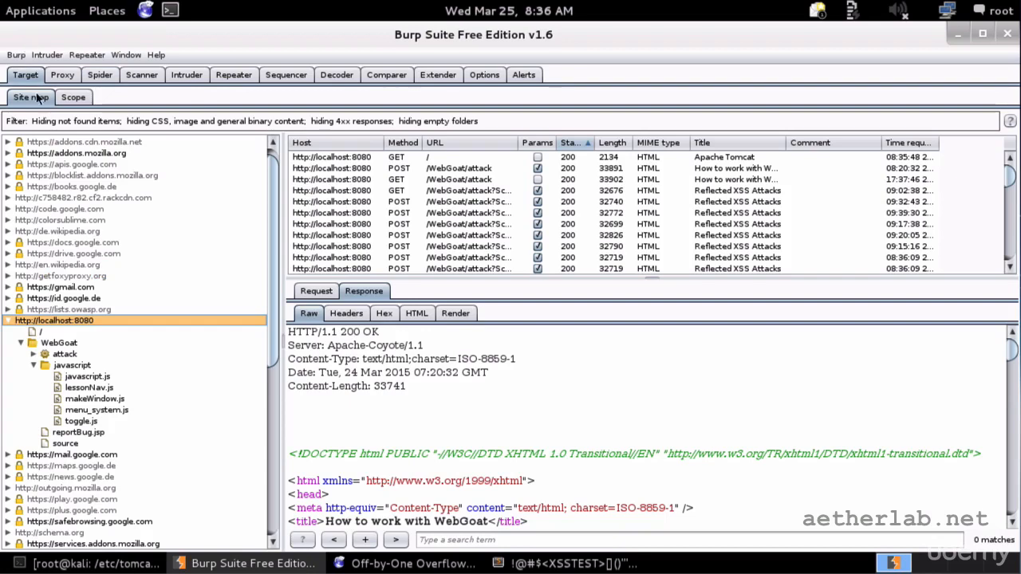
pyautogui.click(34, 365)
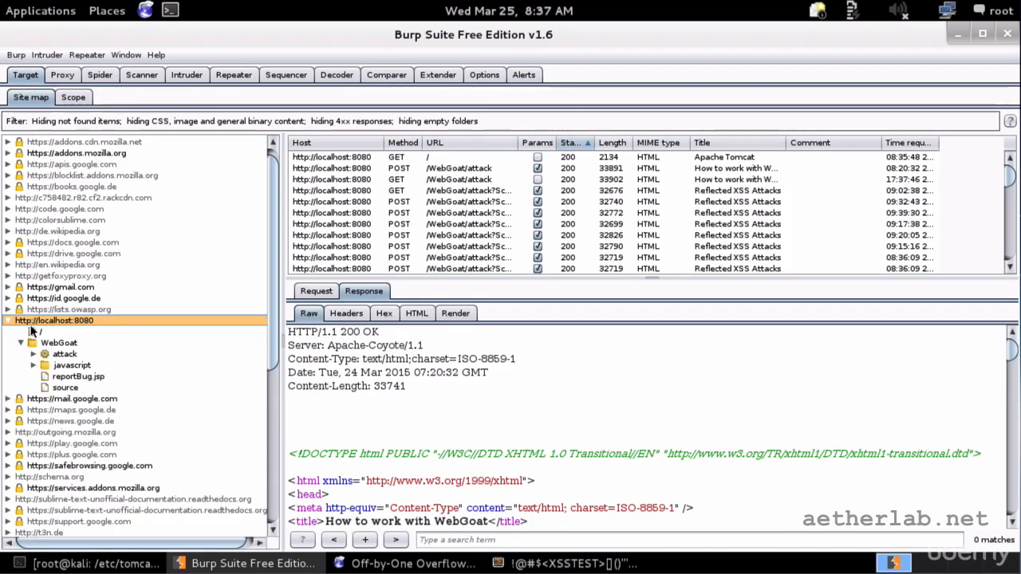
pyautogui.click(33, 354)
pyautogui.scroll(-15, 92, 294)
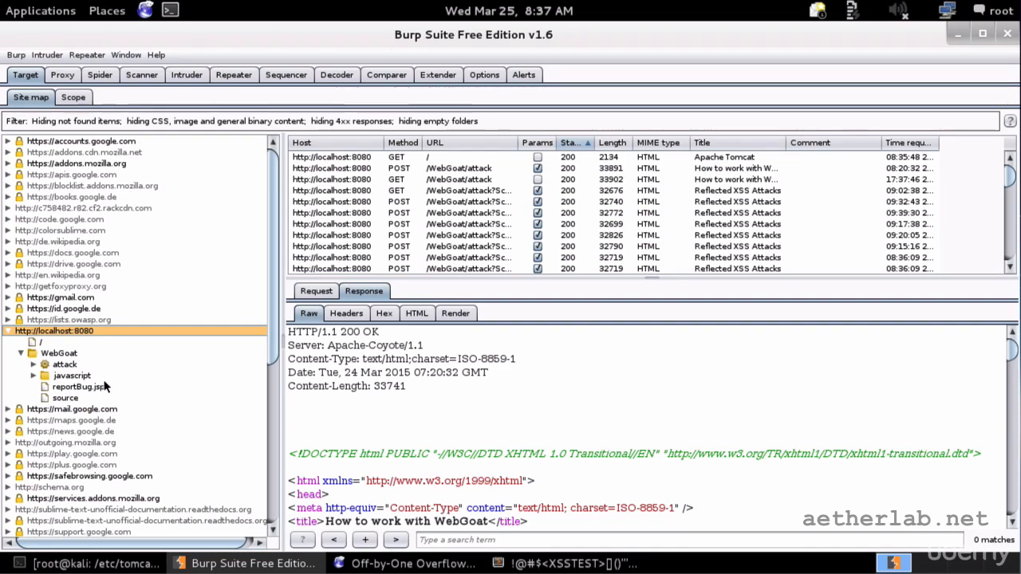
pyautogui.click(73, 97)
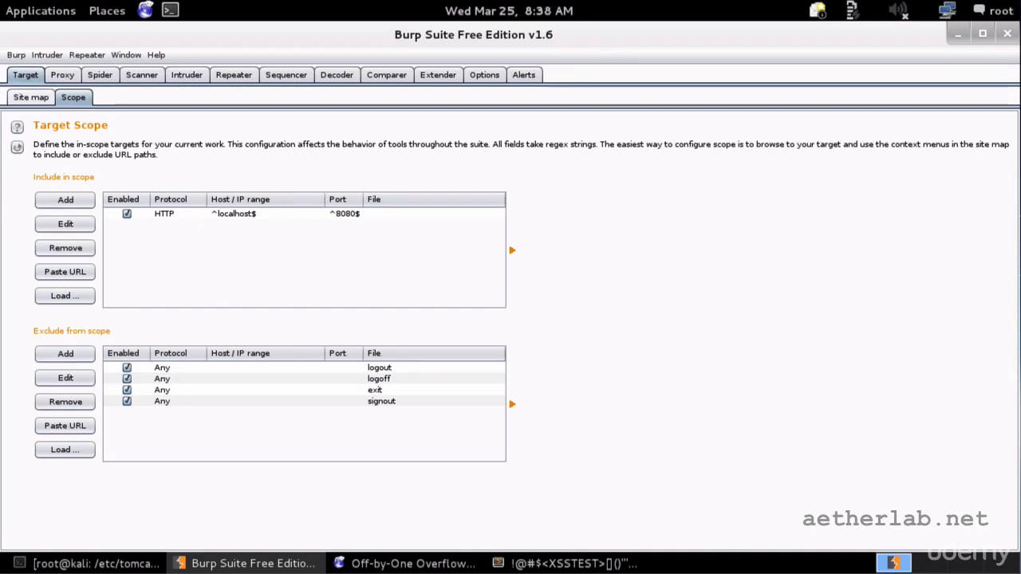
# Expand WebGoat's attack folder in the site map, review its crawled requests, then collapse it.
pyautogui.click(31, 96)
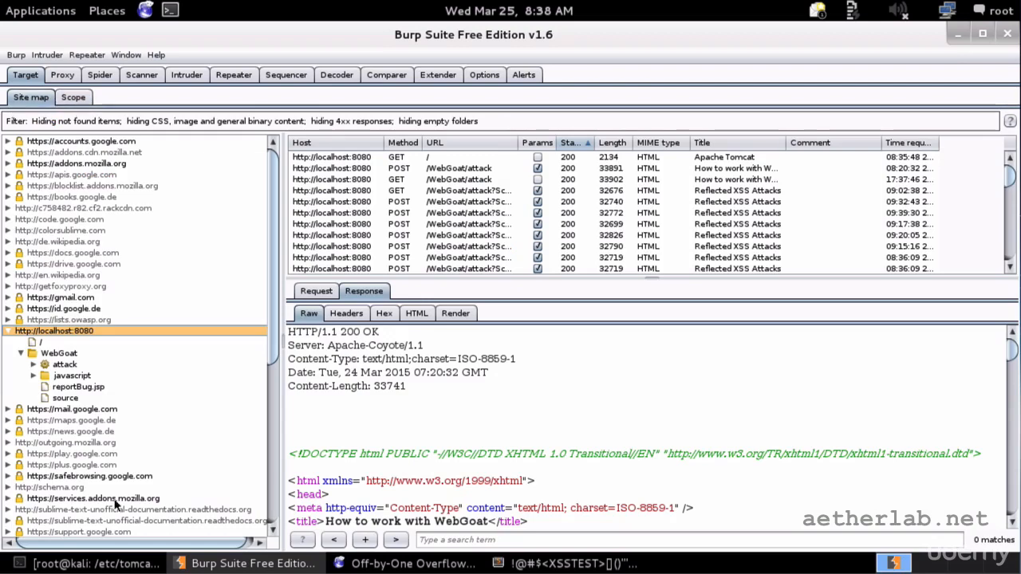
pyautogui.click(64, 356)
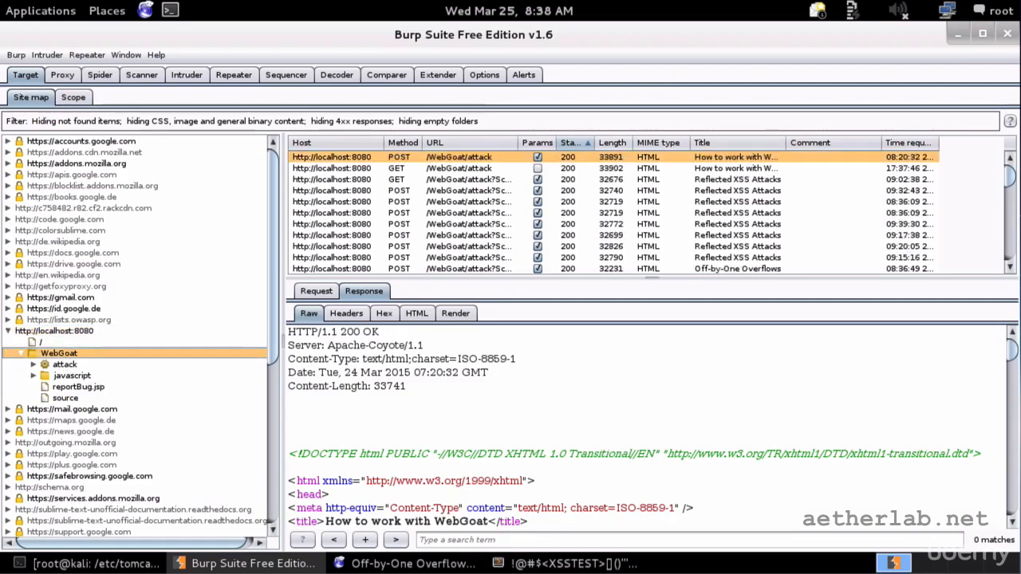
pyautogui.doubleClick(66, 364)
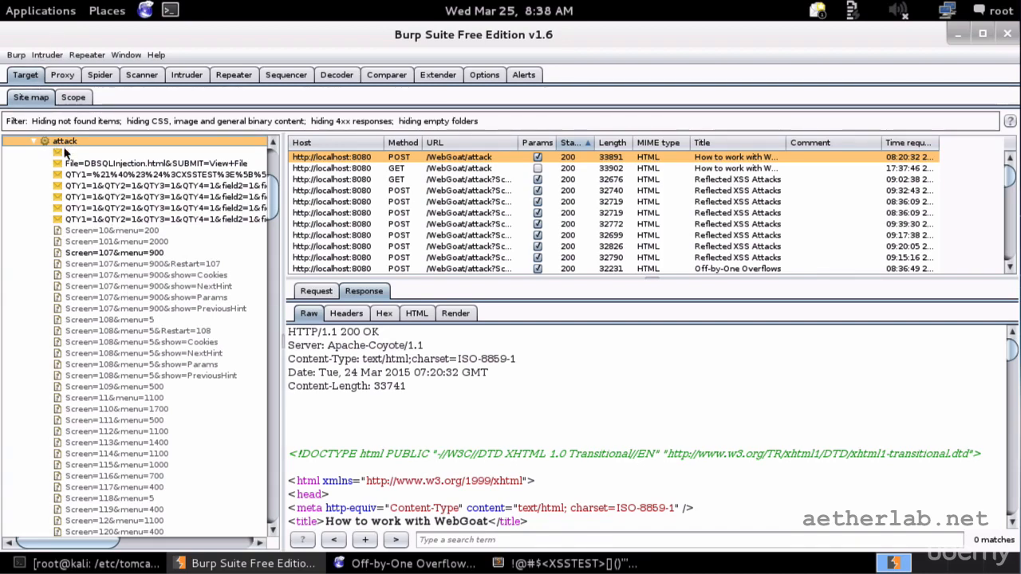
pyautogui.scroll(5, 86, 290)
pyautogui.click(36, 319)
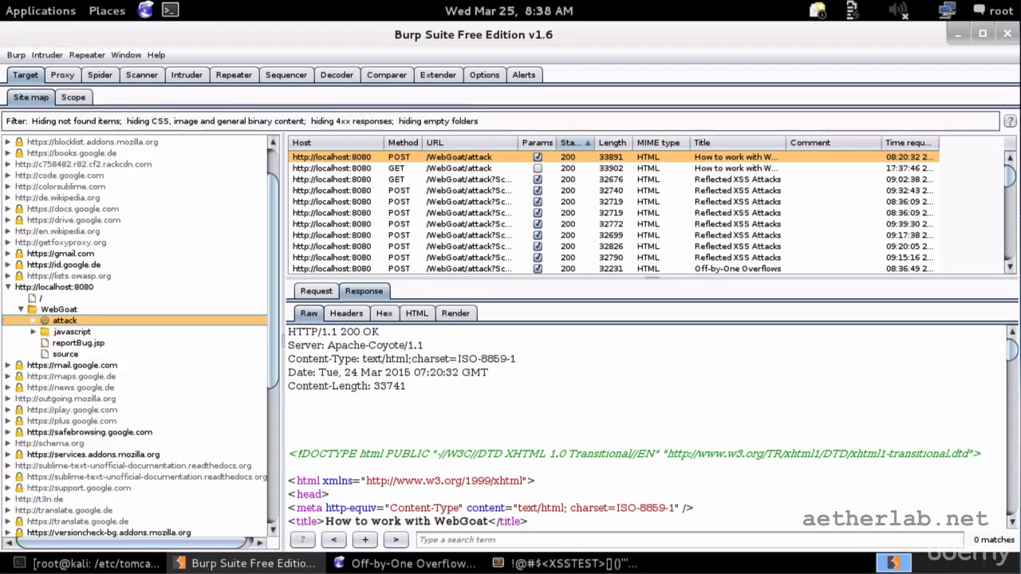